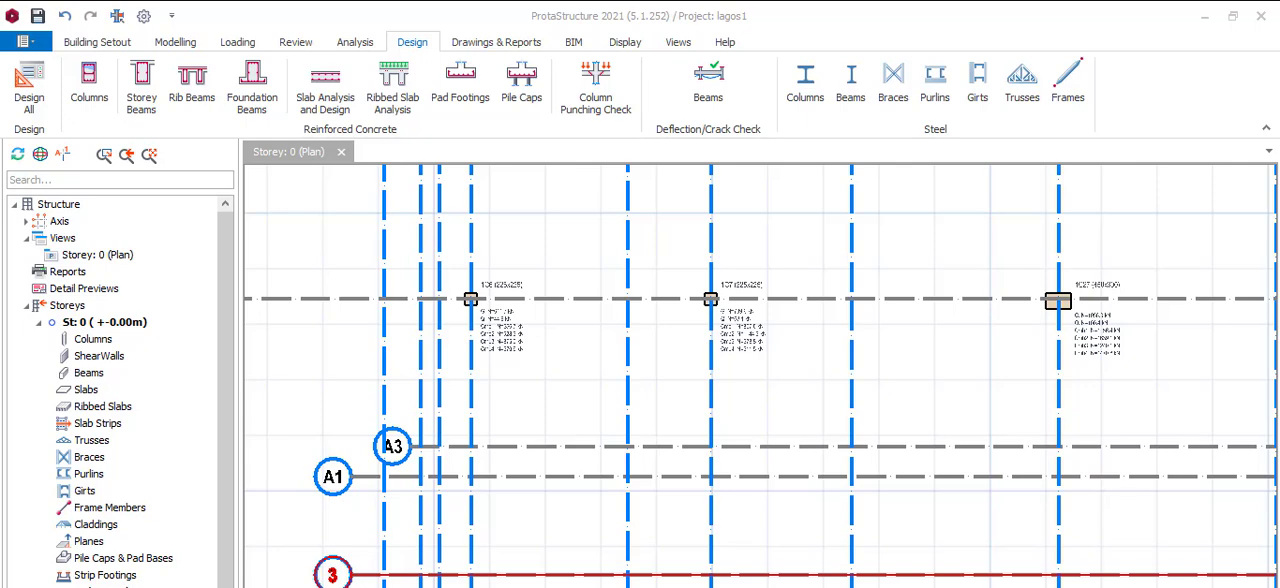
Examine the axial loads and load combinations listed beside column 1C7 on the Storey 0 plan
scroll(733, 320, up, 5)
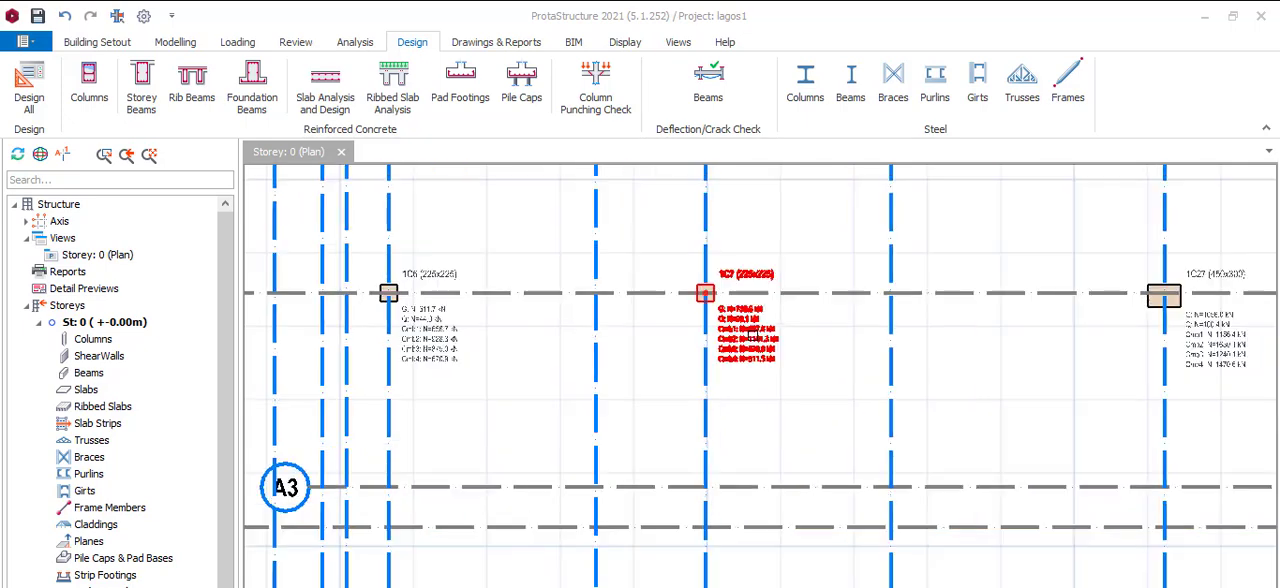
scroll(744, 321, down, 1)
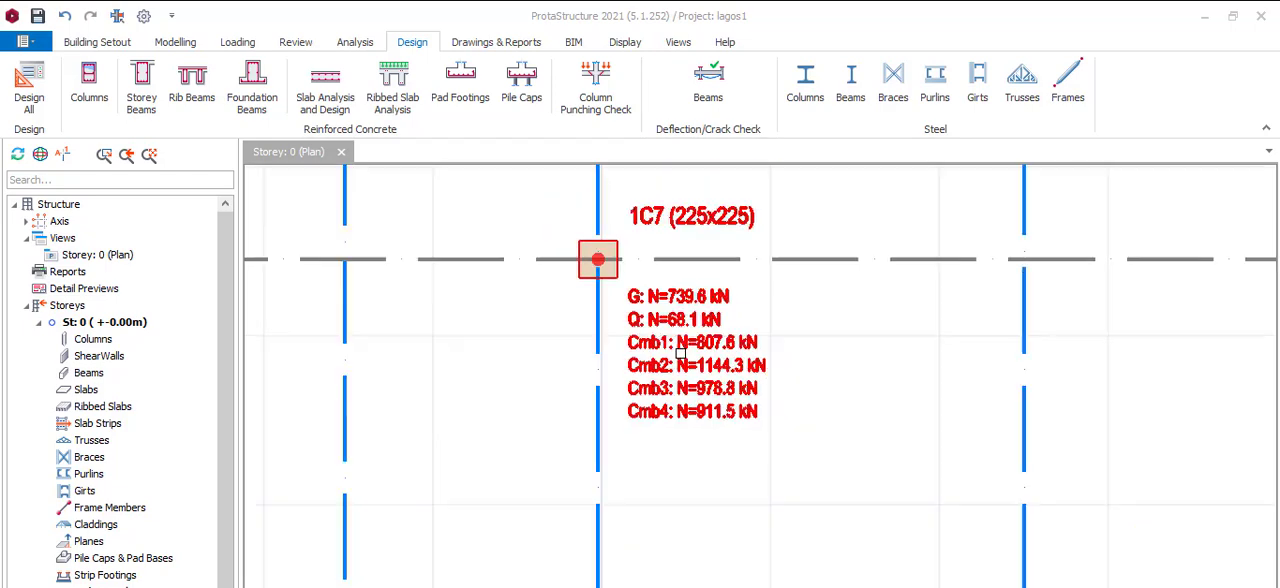
scroll(735, 405, up, 1)
scroll(730, 398, down, 1)
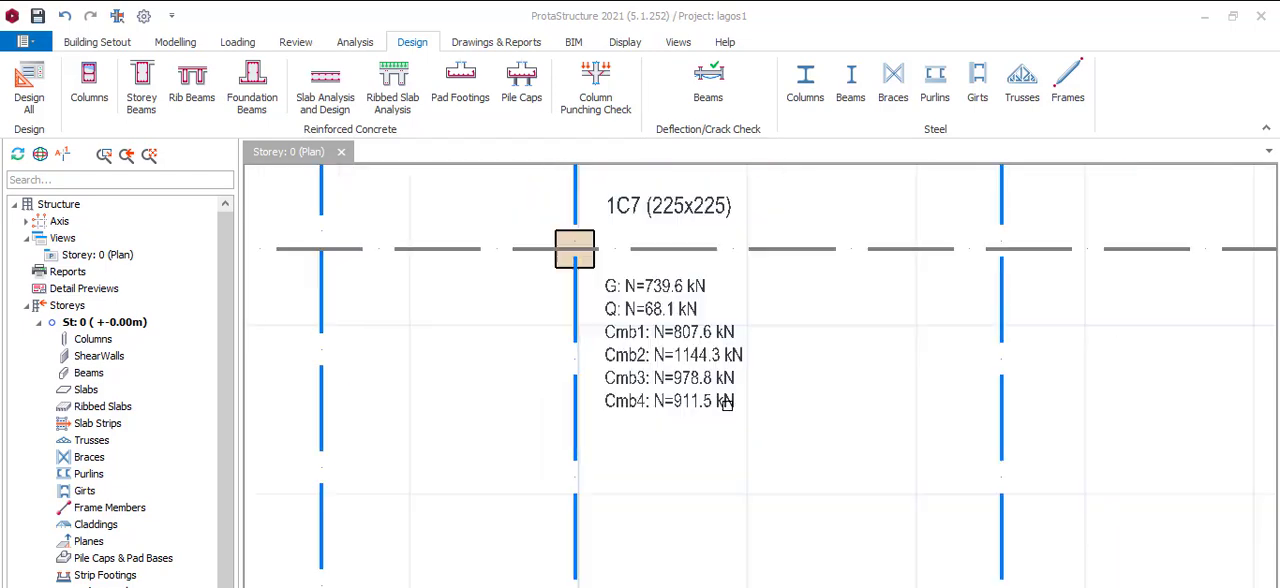
scroll(711, 370, up, 1)
scroll(710, 370, up, 2)
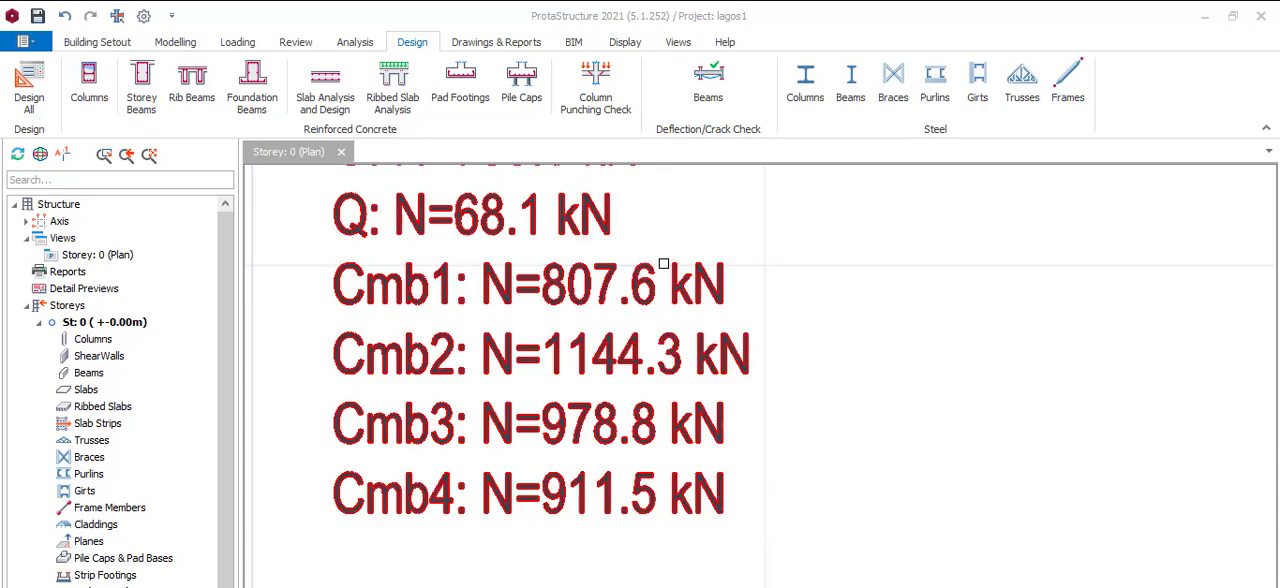
scroll(662, 258, down, 1)
scroll(540, 274, up, 1)
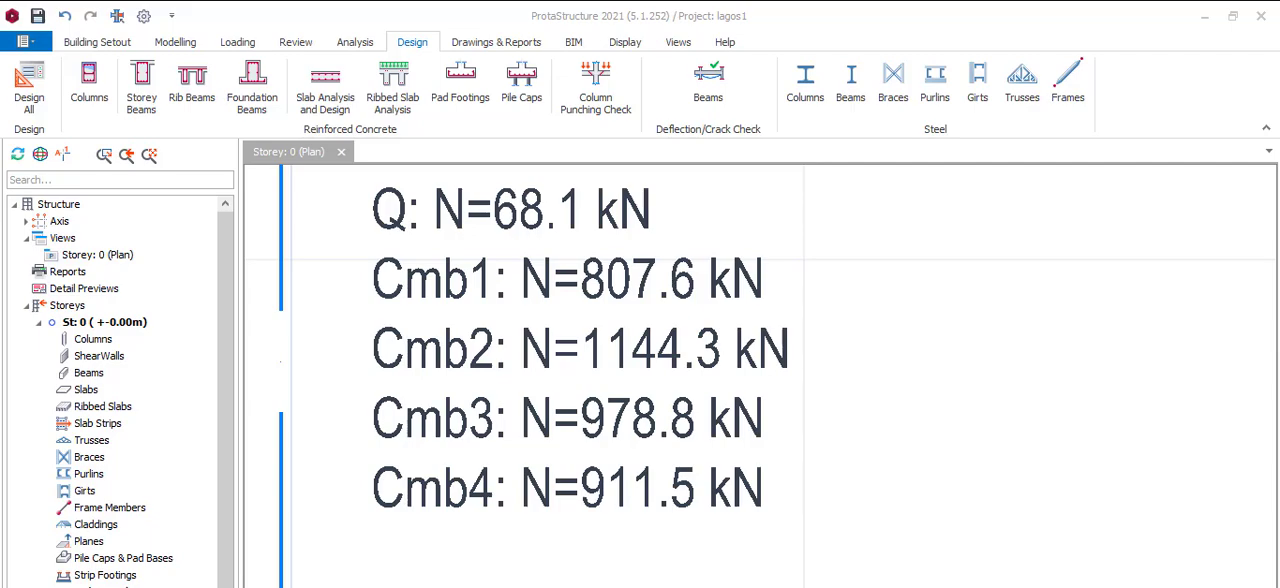
Switch to the soil report PDF and highlight the safe working load of the 600mm bored cast-in-place pile
key(alt+Tab)
scroll(803, 293, up, 3)
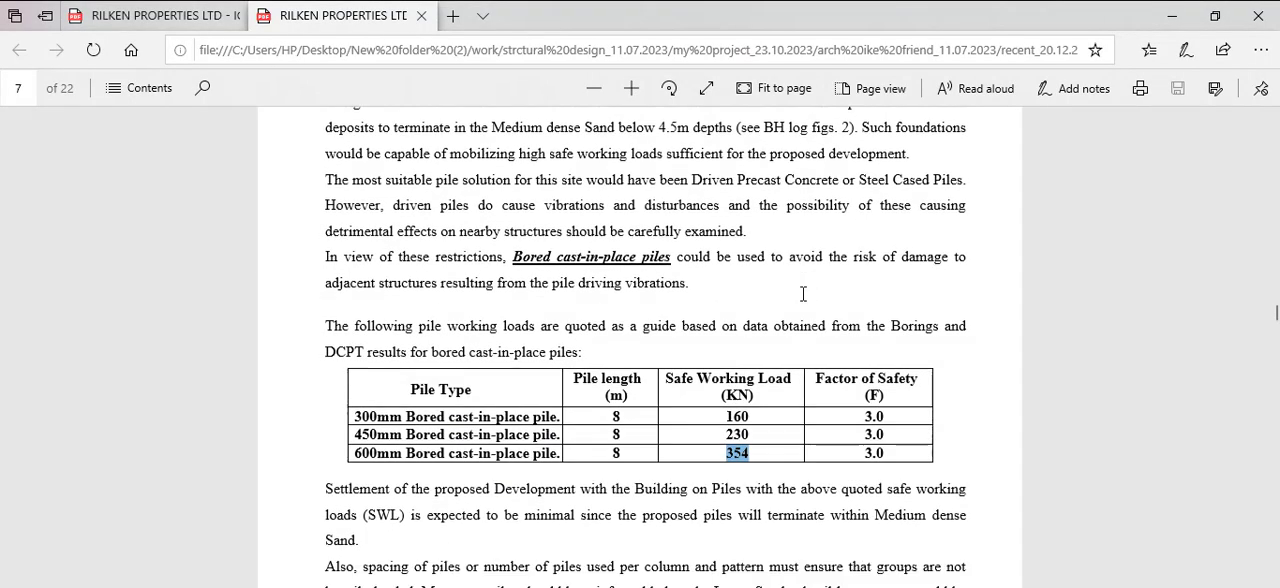
scroll(803, 293, down, 1)
click(748, 400)
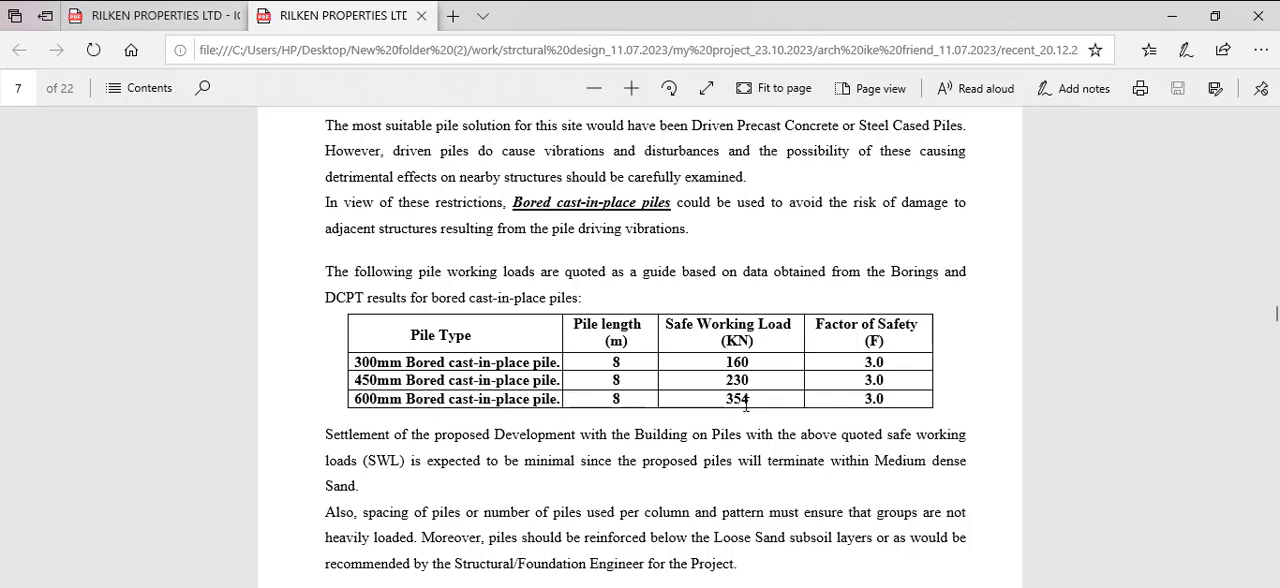
mouse_move(750, 399)
mouse_down()
mouse_move(730, 385)
mouse_move(750, 405)
mouse_up()
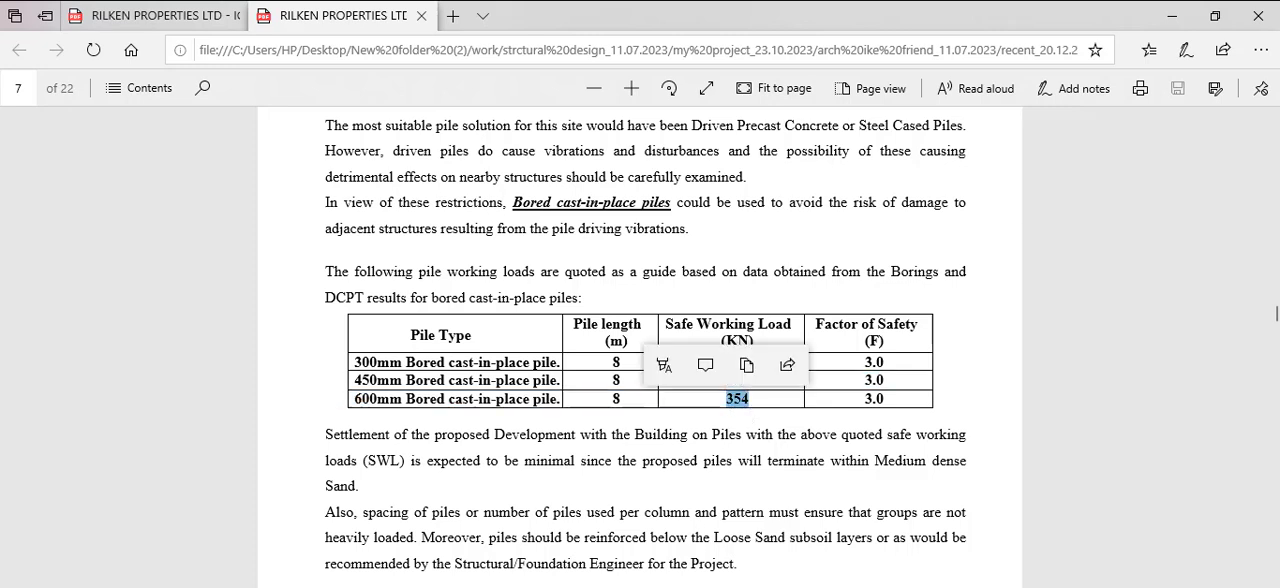
Return to ProtaStructure, review column 1C7's combinations and multiply 1.1 by its Cmb1 load of 807 in Calculator
click(748, 587)
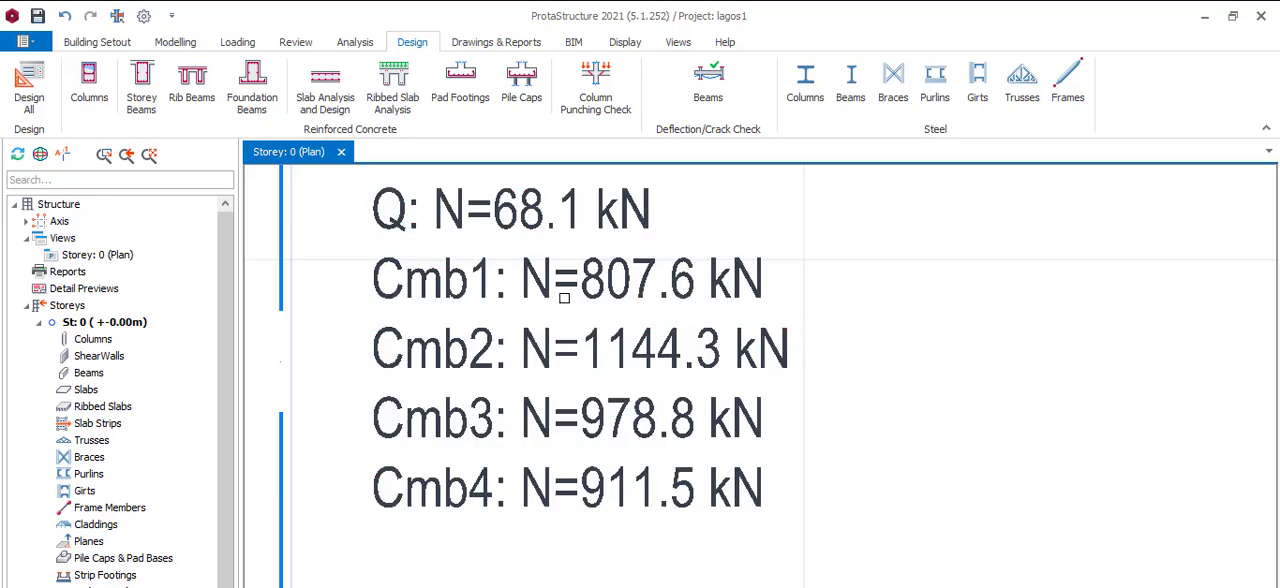
scroll(590, 289, up, 1)
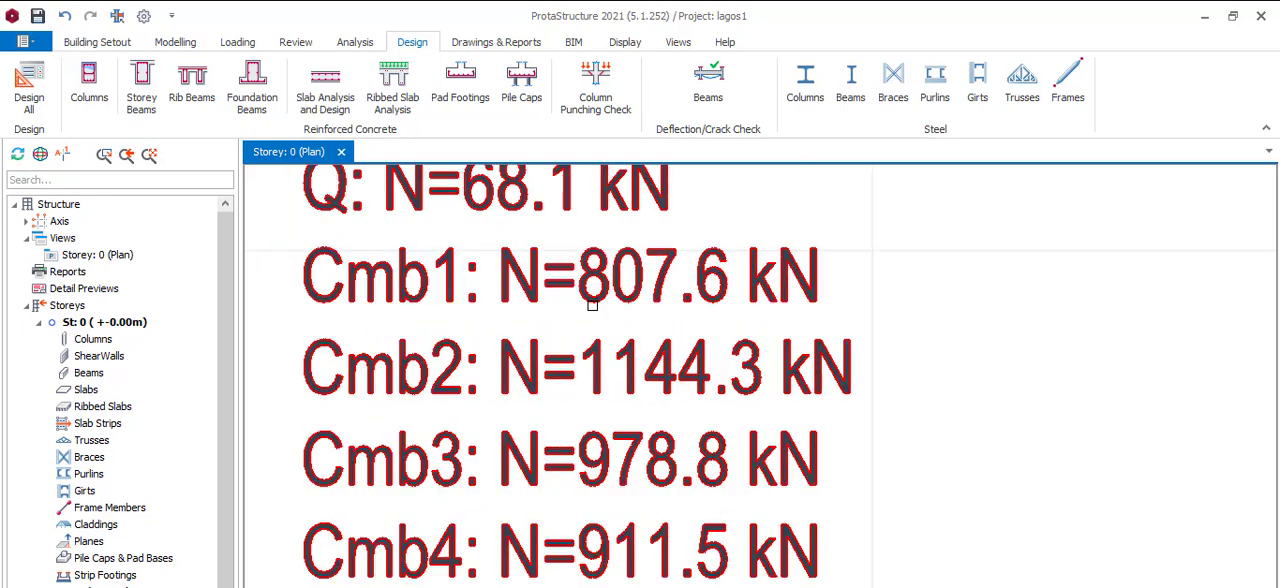
scroll(592, 304, down, 1)
mouse_move(592, 287)
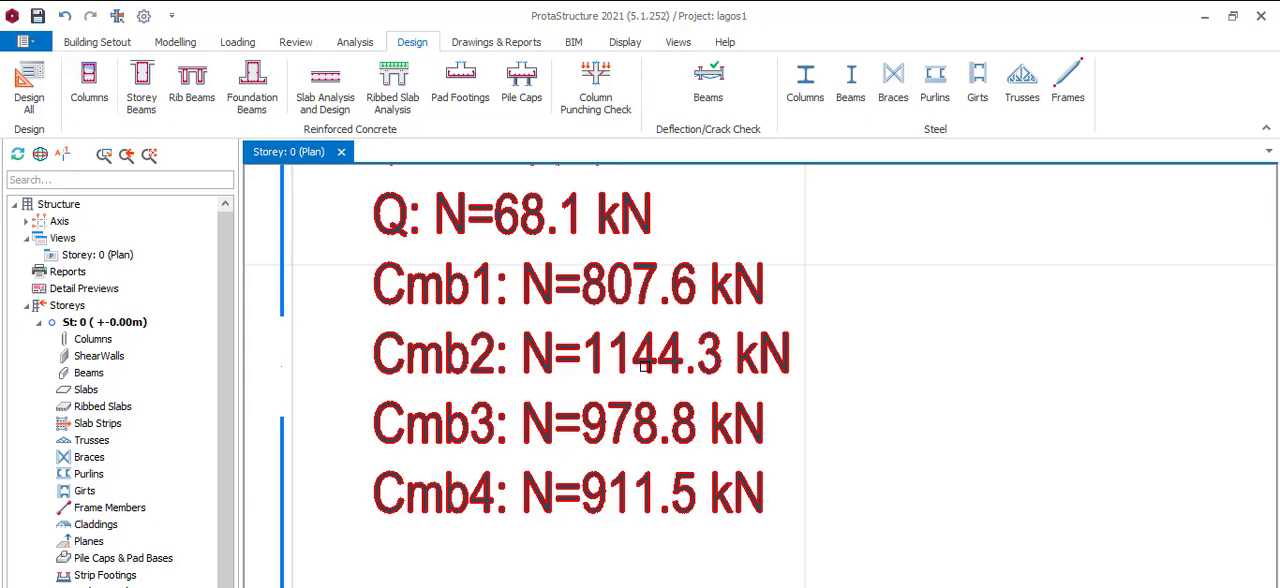
scroll(645, 355, down, 1)
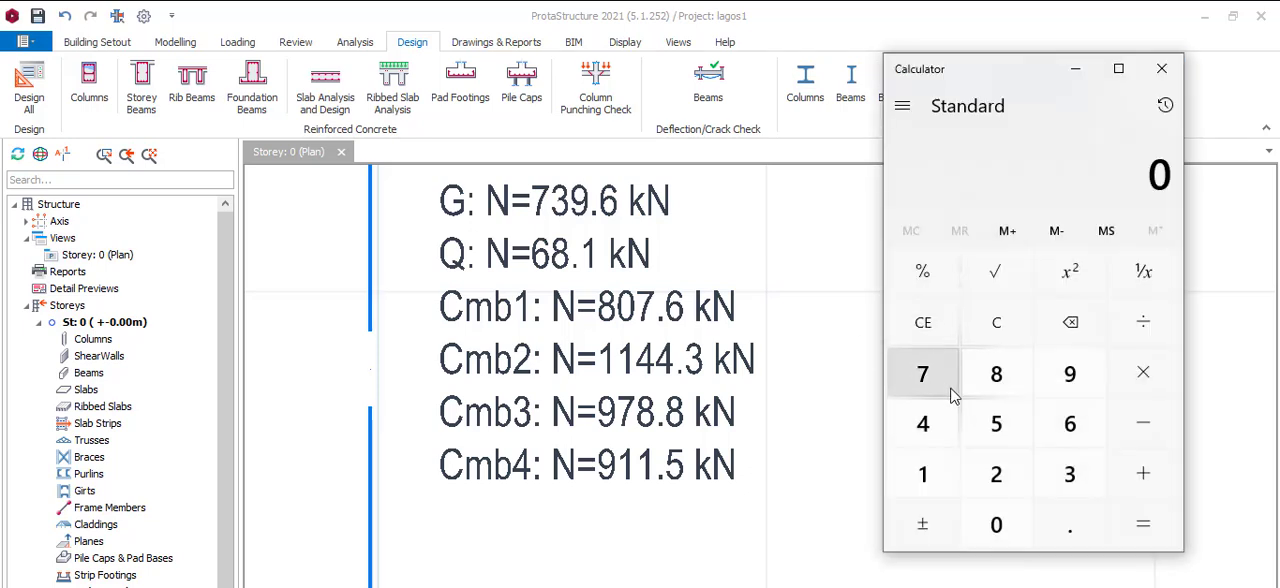
click(935, 476)
click(1068, 526)
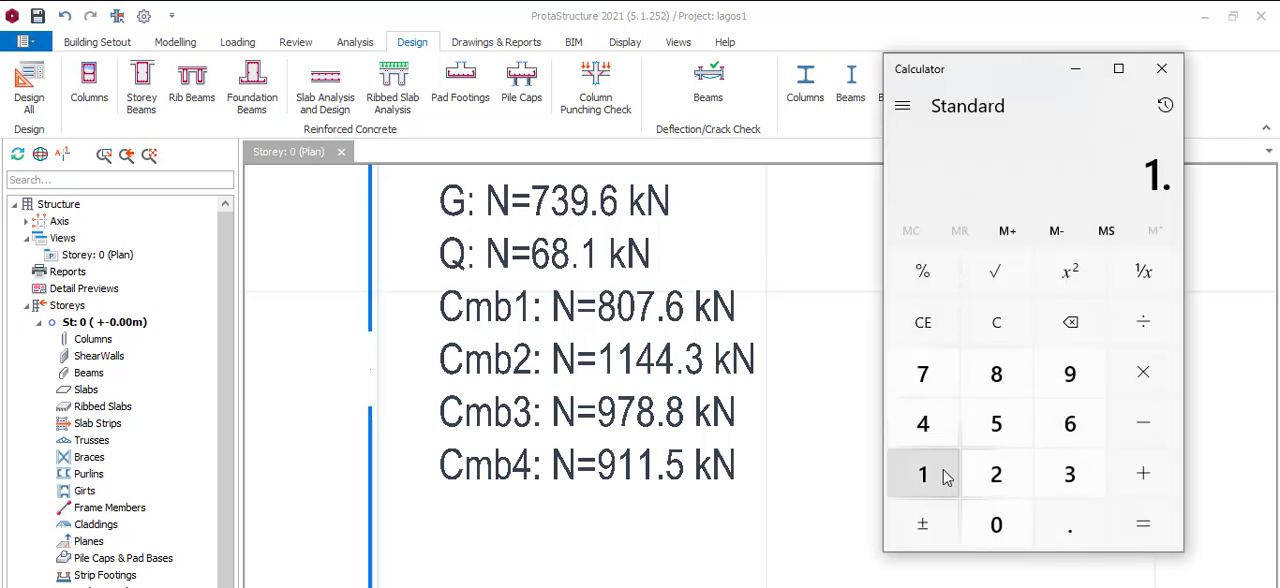
click(944, 477)
click(1141, 373)
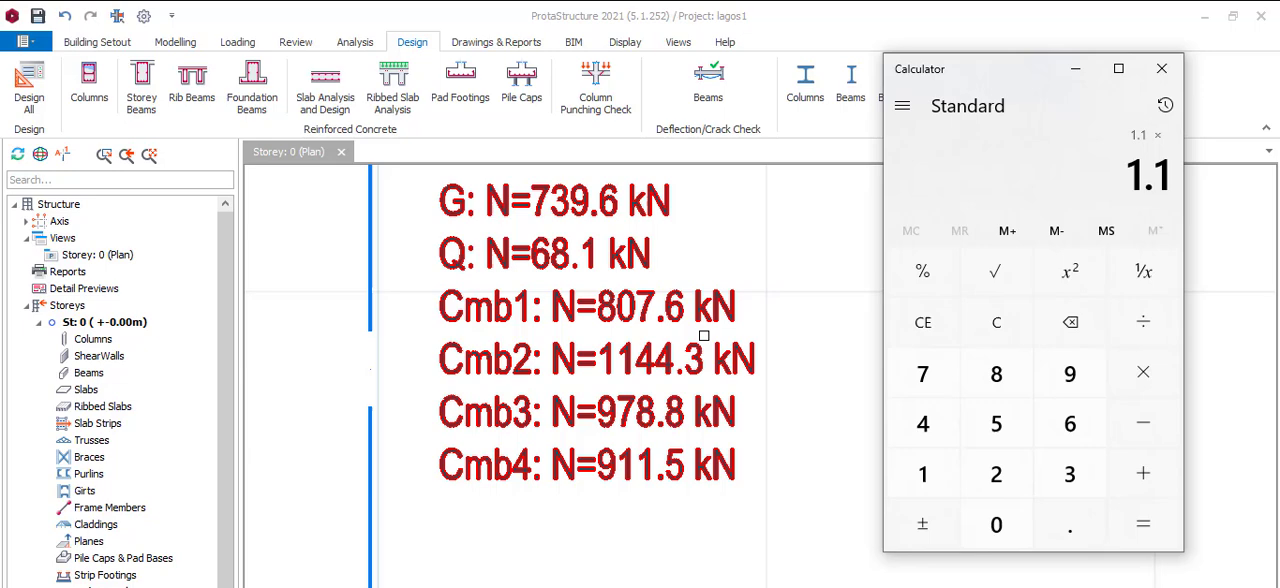
click(997, 387)
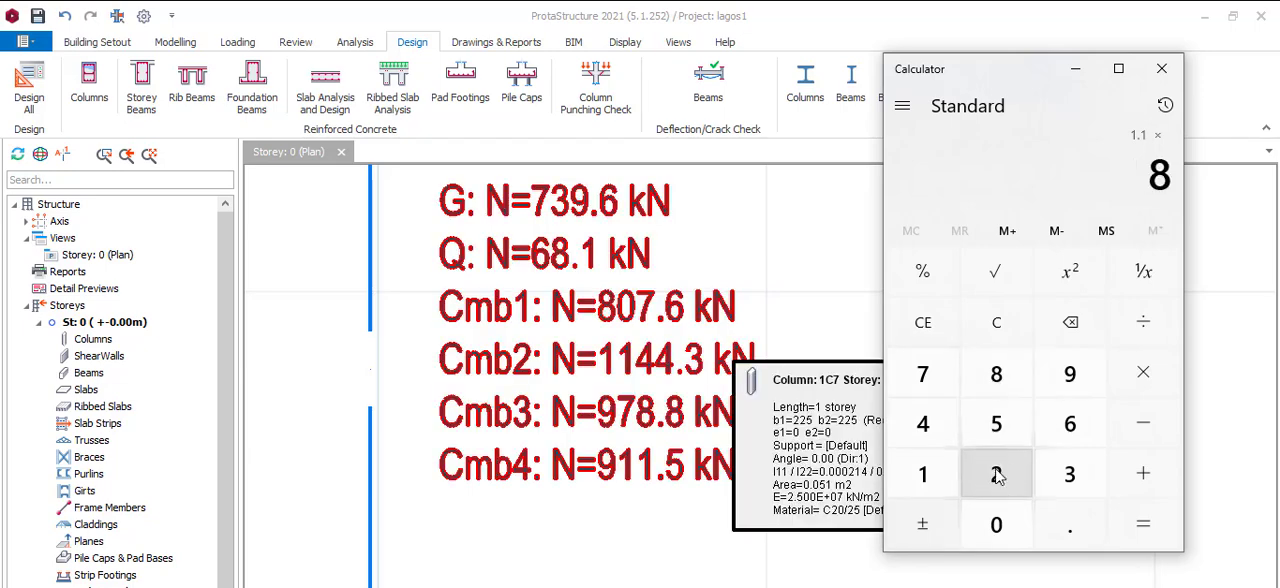
click(994, 522)
click(930, 385)
click(1143, 524)
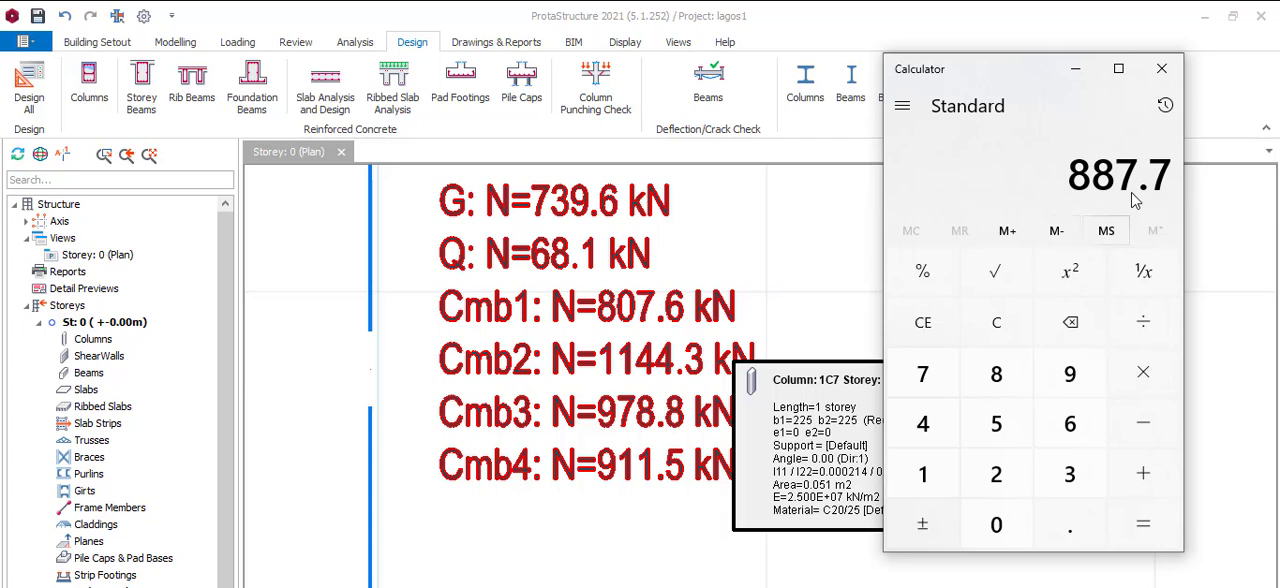
Divide the increased service load by the 354 kN pile capacity to find the number of piles
click(1138, 330)
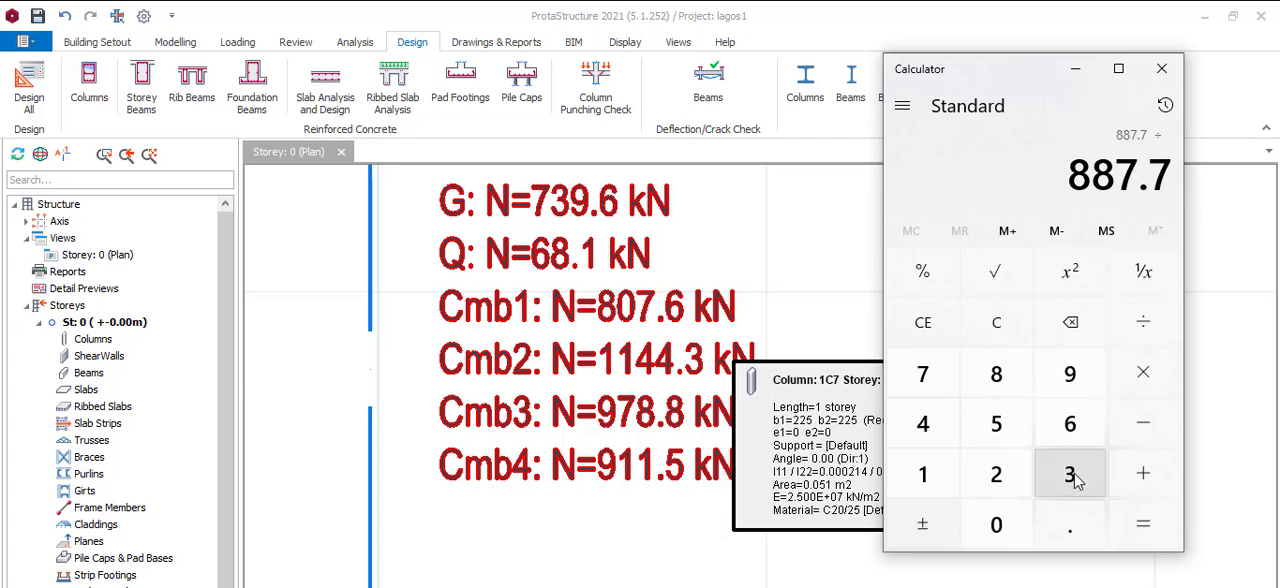
click(1072, 478)
click(996, 428)
click(925, 426)
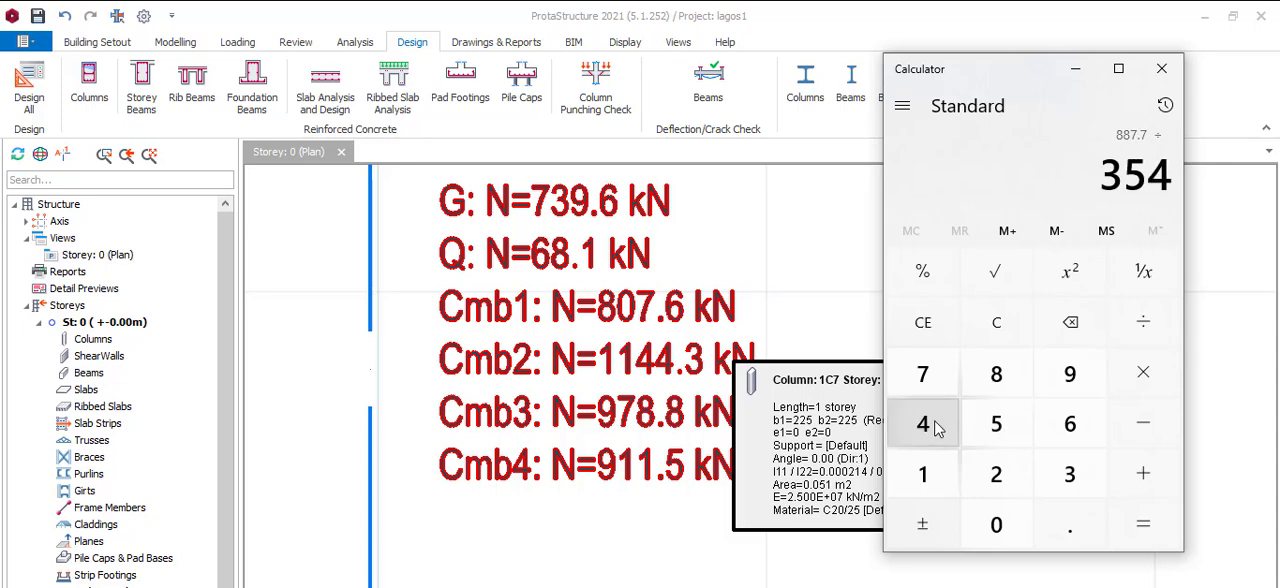
click(1122, 524)
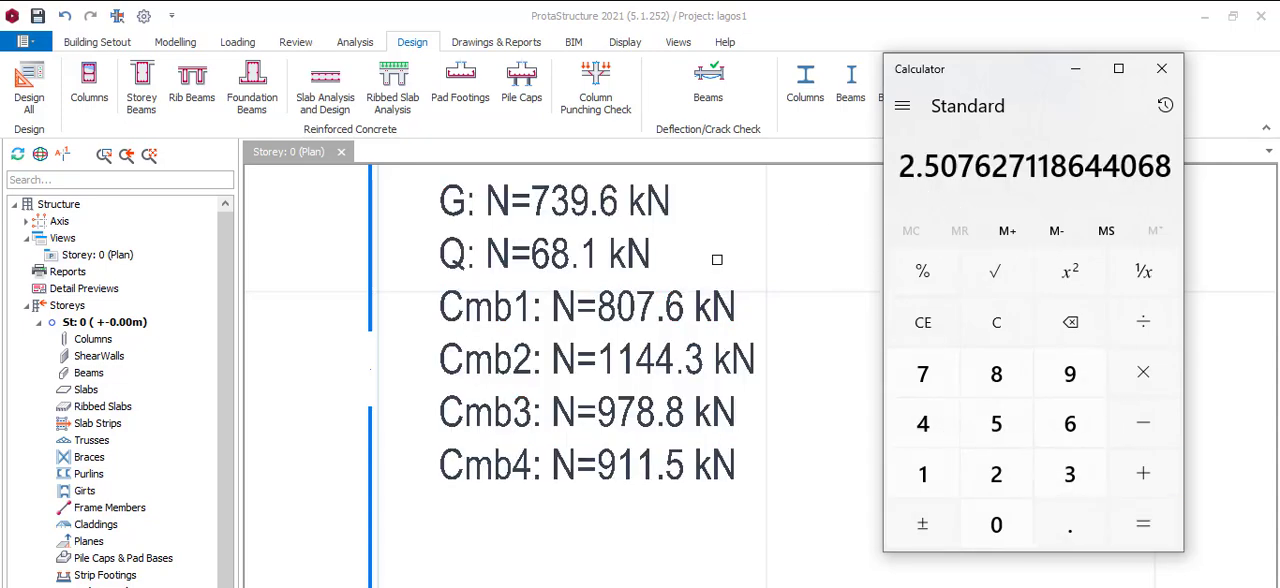
Clear the calculator and multiply the 354 kN safe working load by 1.4 for the ultimate pile capacity
click(950, 328)
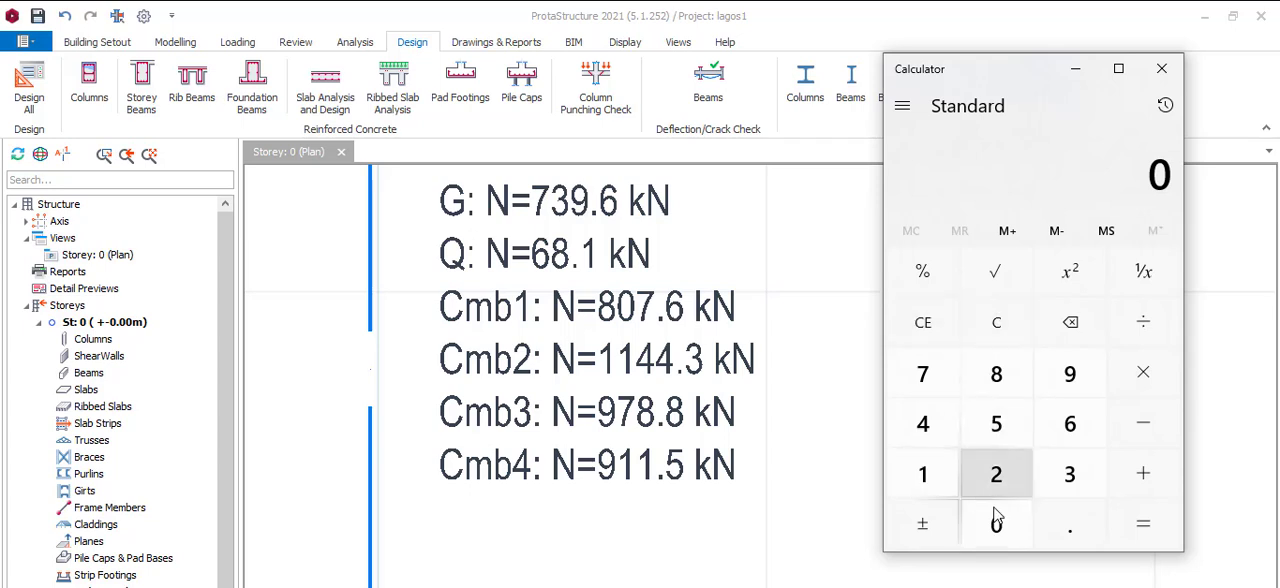
click(1066, 476)
click(996, 424)
click(923, 424)
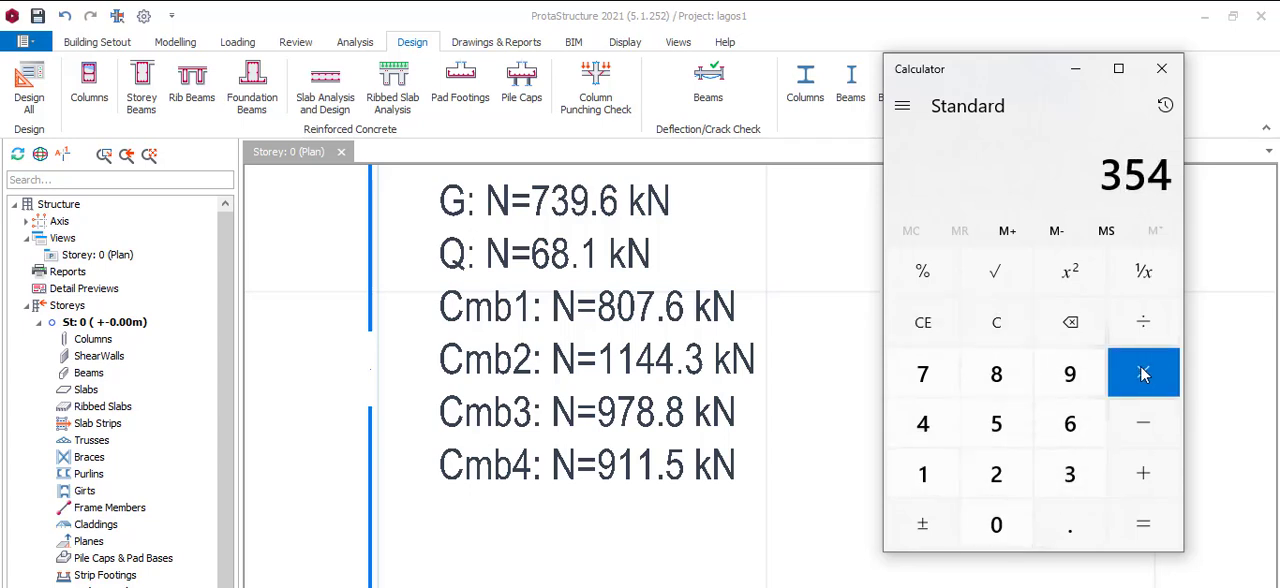
click(1143, 372)
click(923, 474)
click(1066, 523)
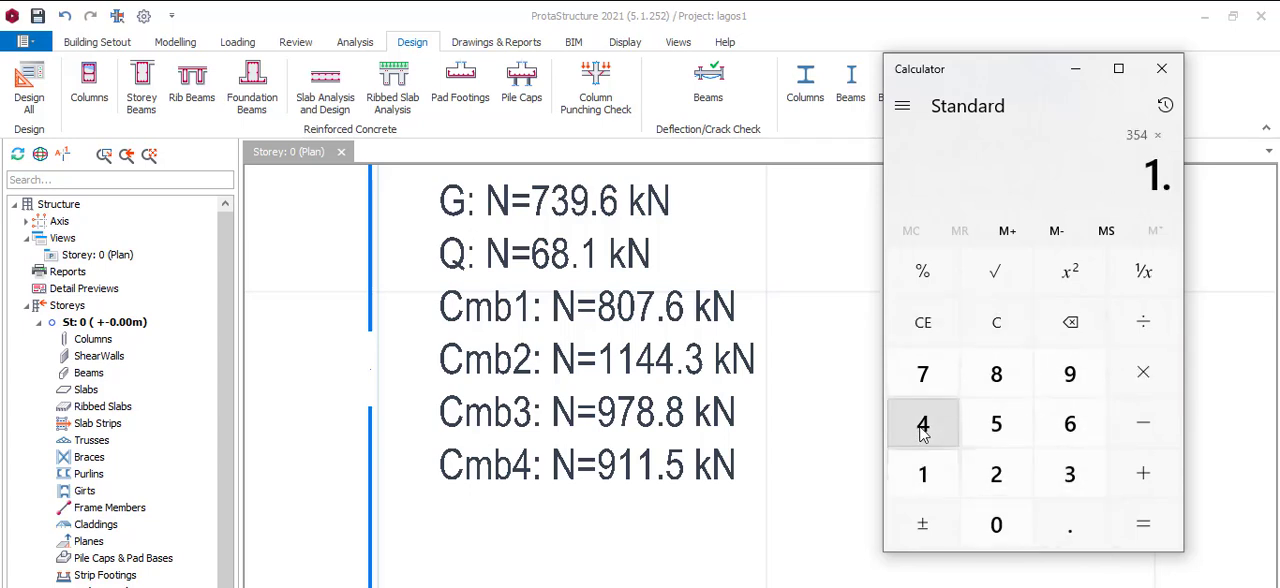
click(922, 424)
click(1137, 523)
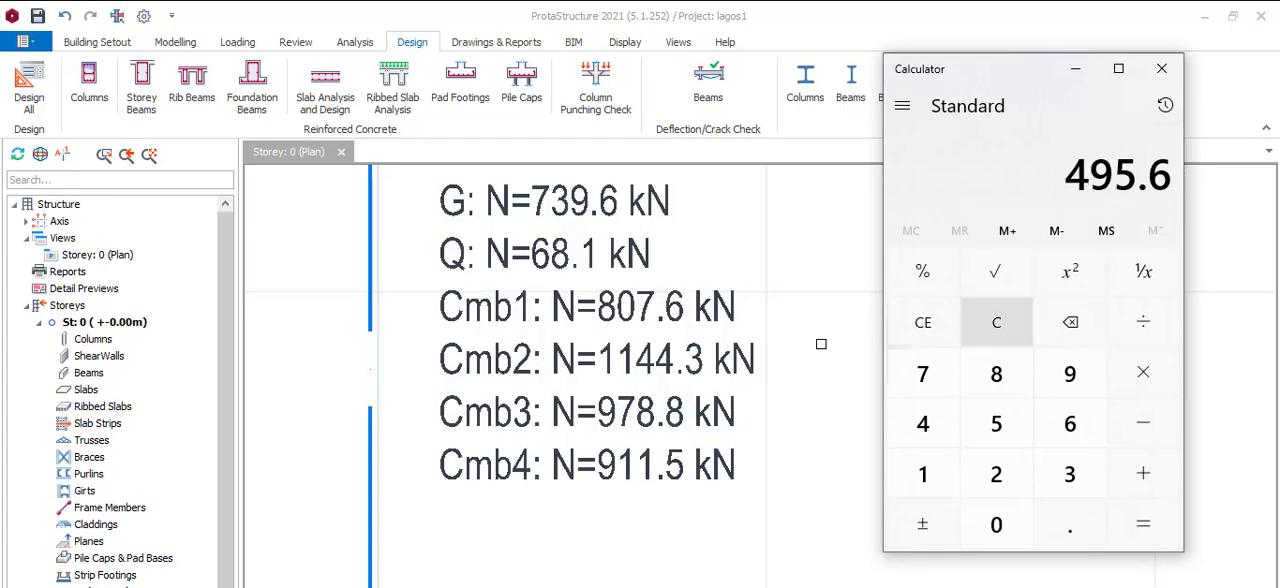
Divide column 1C7's Cmb2 load, entered as 1144, by the ultimate pile capacity, entered as 495
click(925, 474)
click(935, 472)
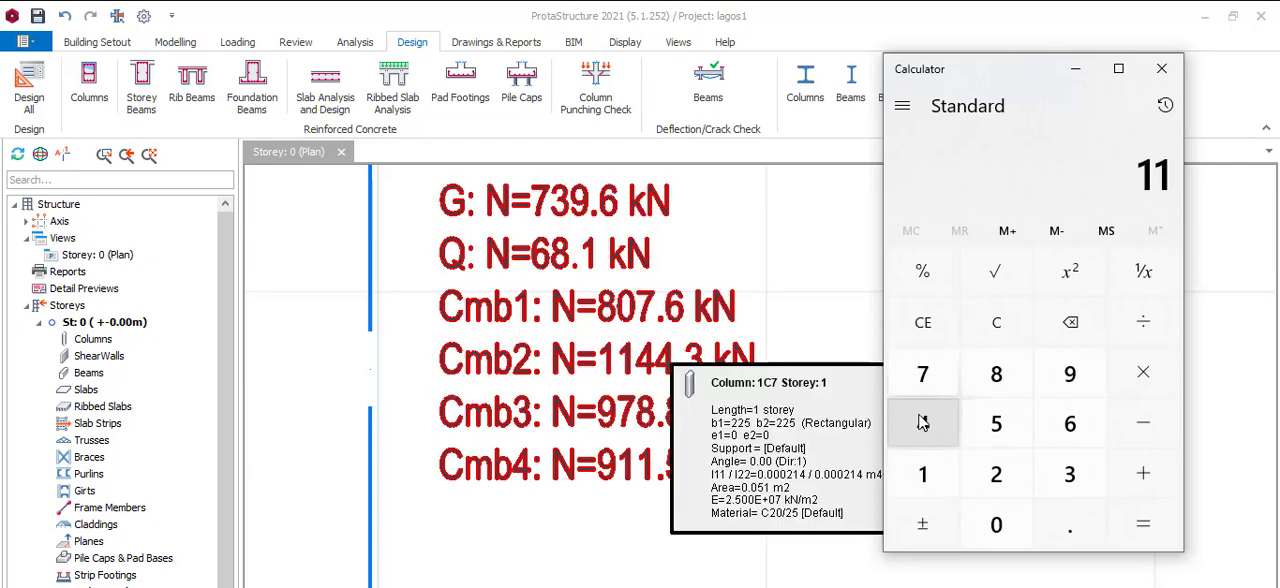
double_click(922, 424)
click(1168, 338)
click(955, 425)
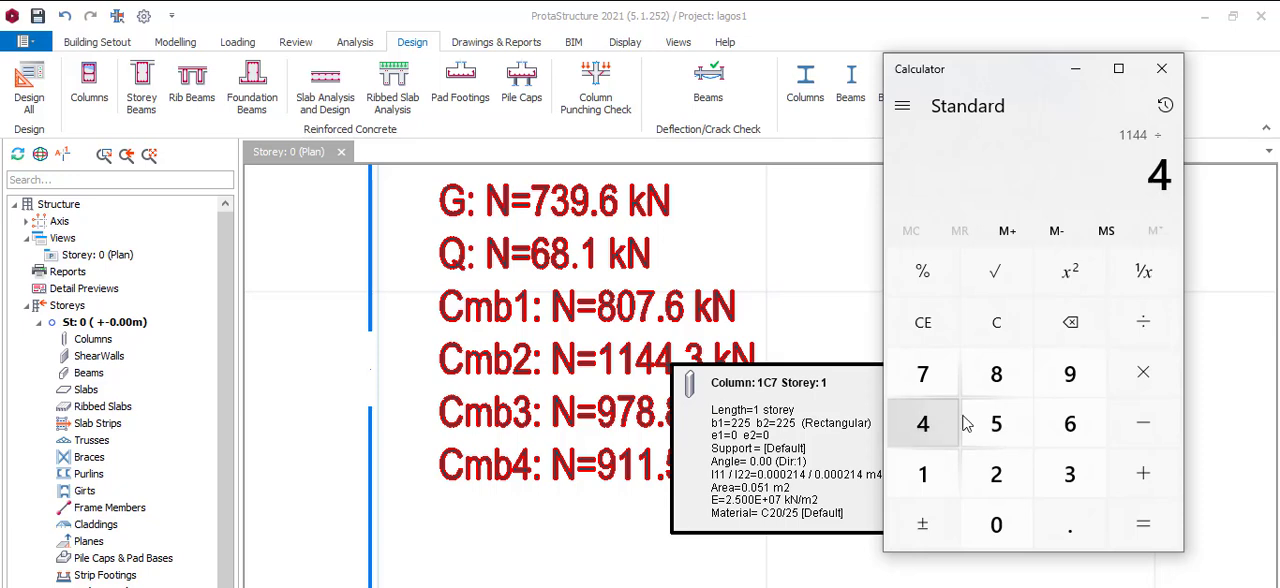
click(1062, 385)
click(1015, 430)
click(1143, 524)
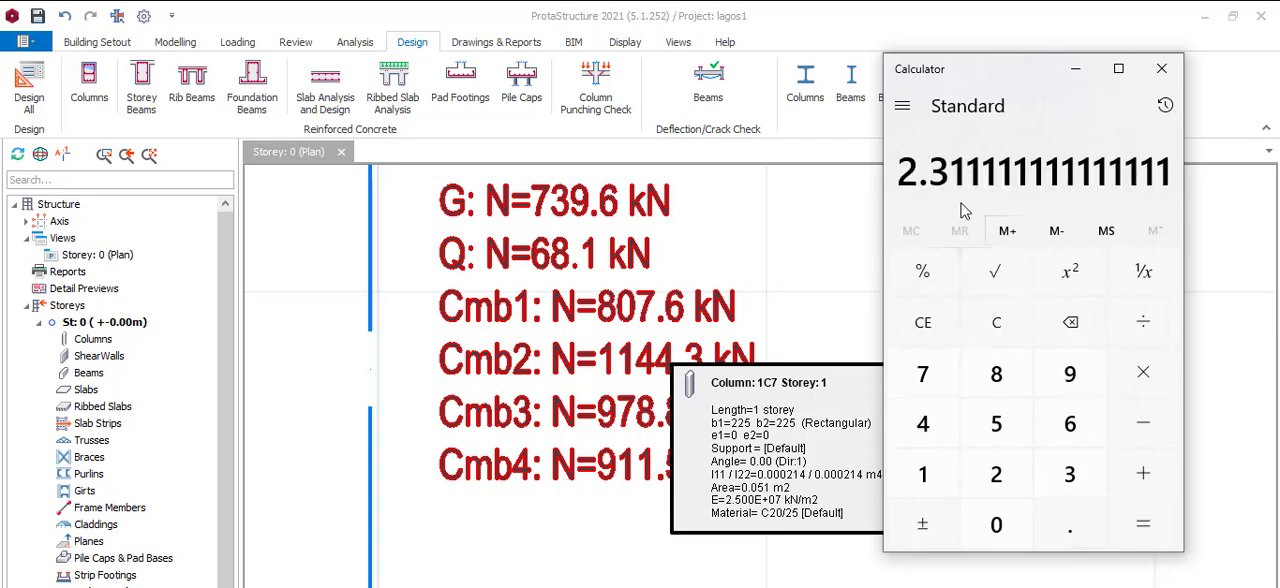
Return to the Storey 0 plan and examine column 1C7 together with its load labels
click(798, 288)
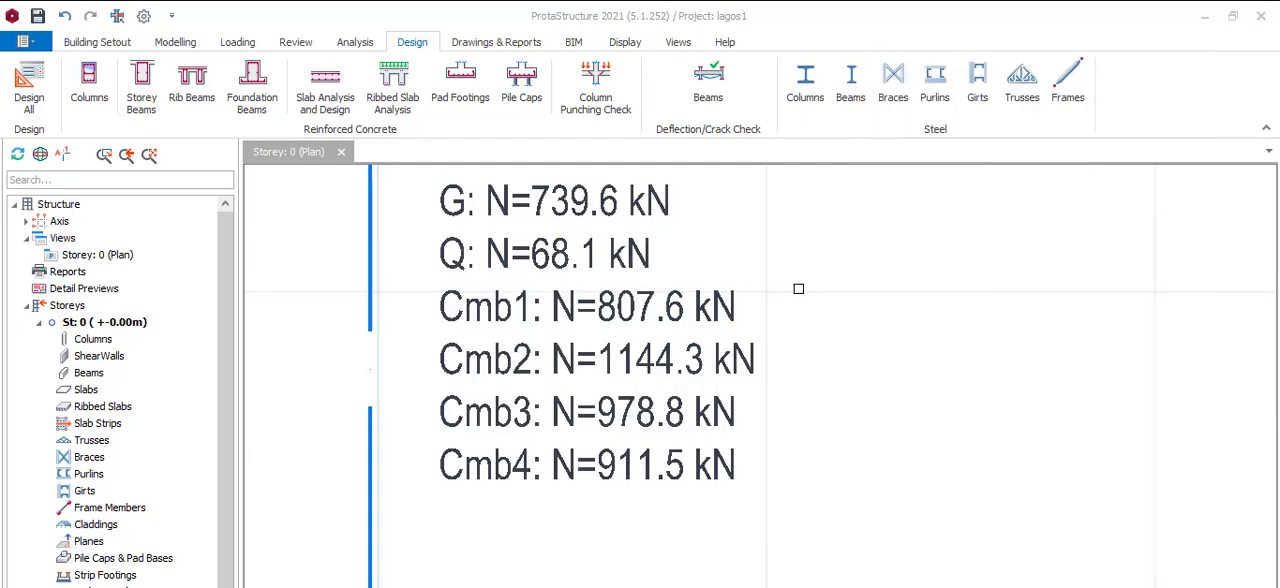
scroll(678, 401, down, 5)
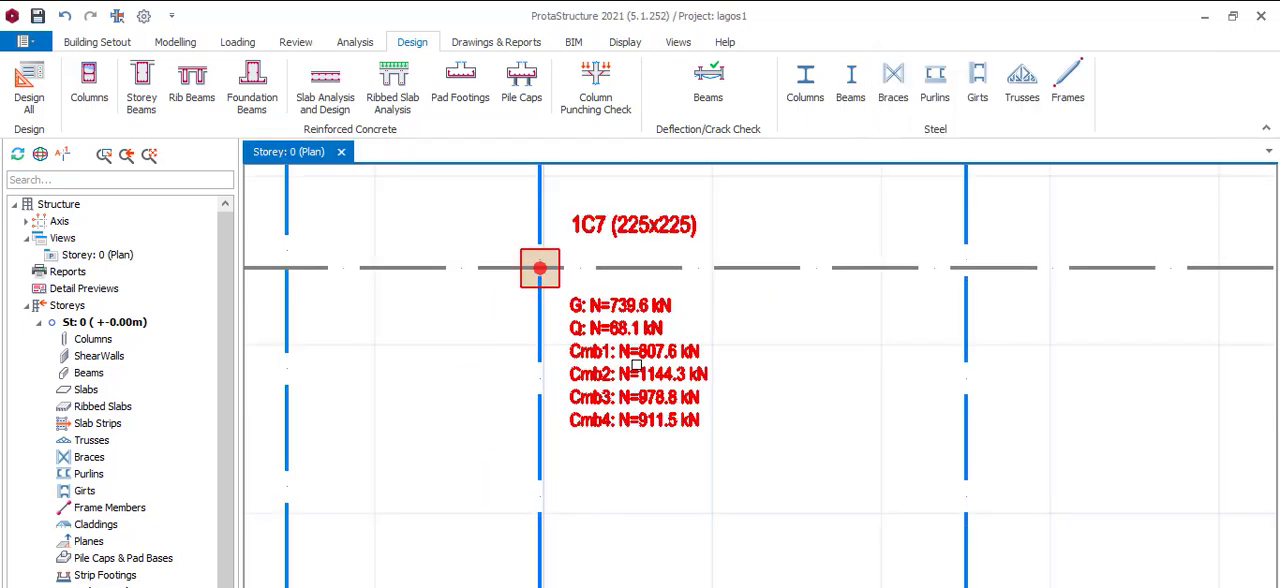
click(648, 371)
mouse_move(644, 320)
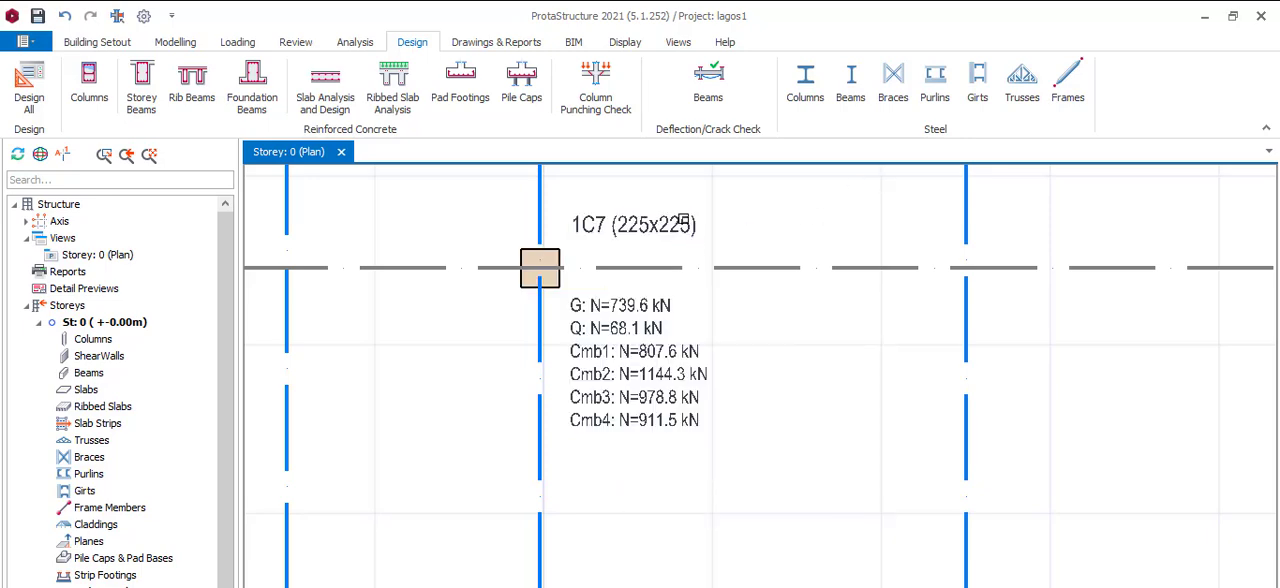
click(540, 267)
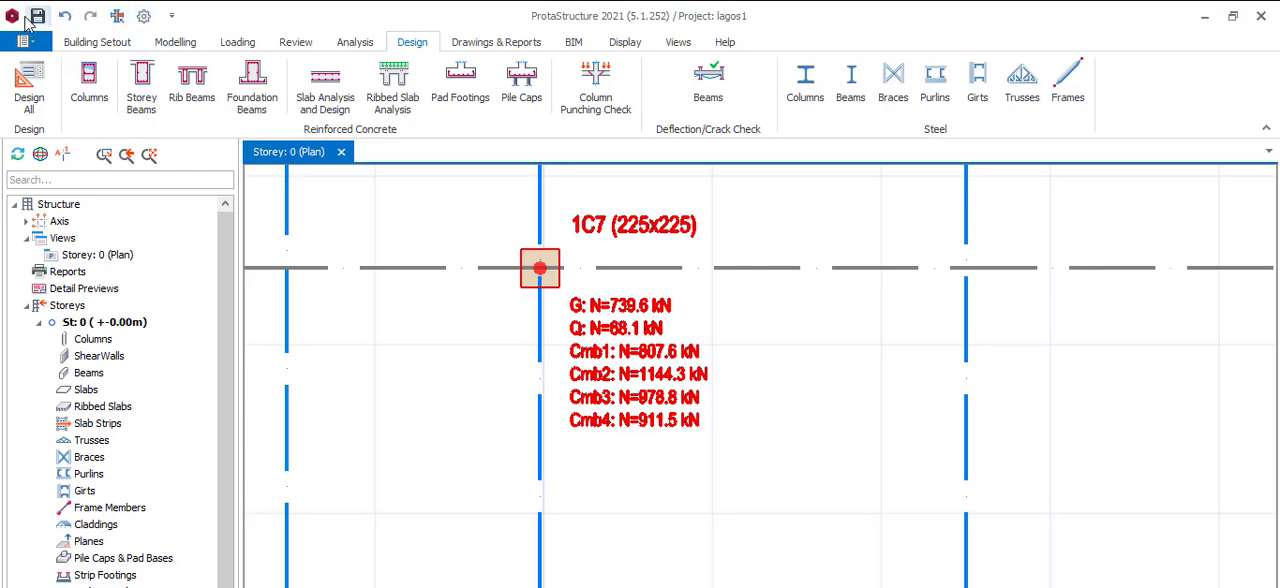
Open the project options and display the General settings of the Foundation category
click(145, 20)
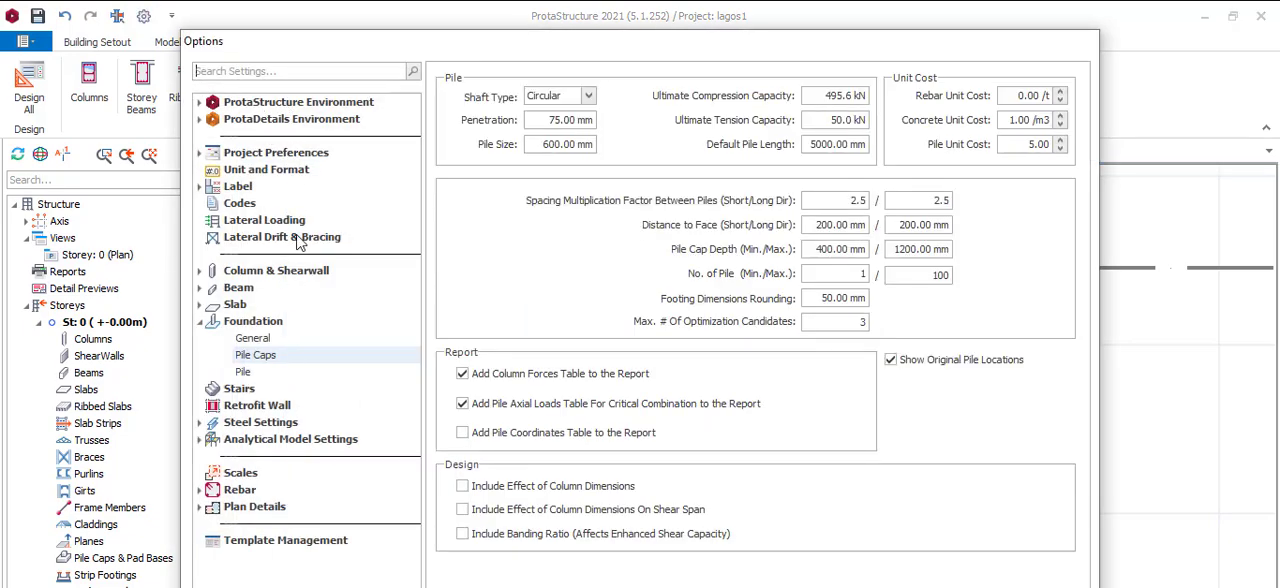
click(201, 322)
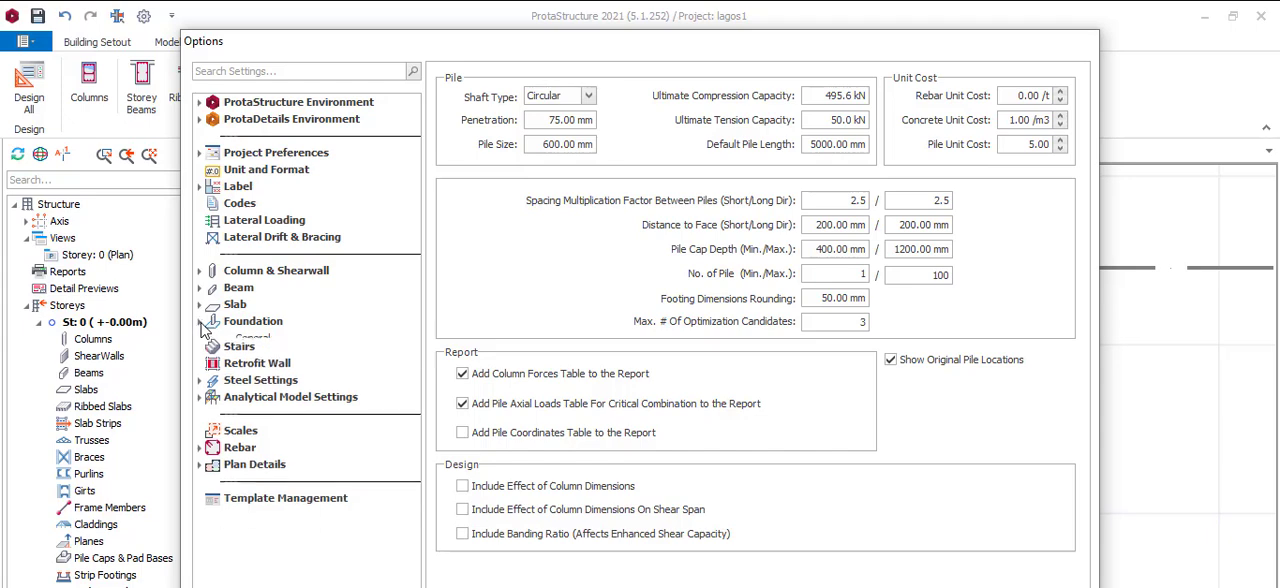
click(203, 324)
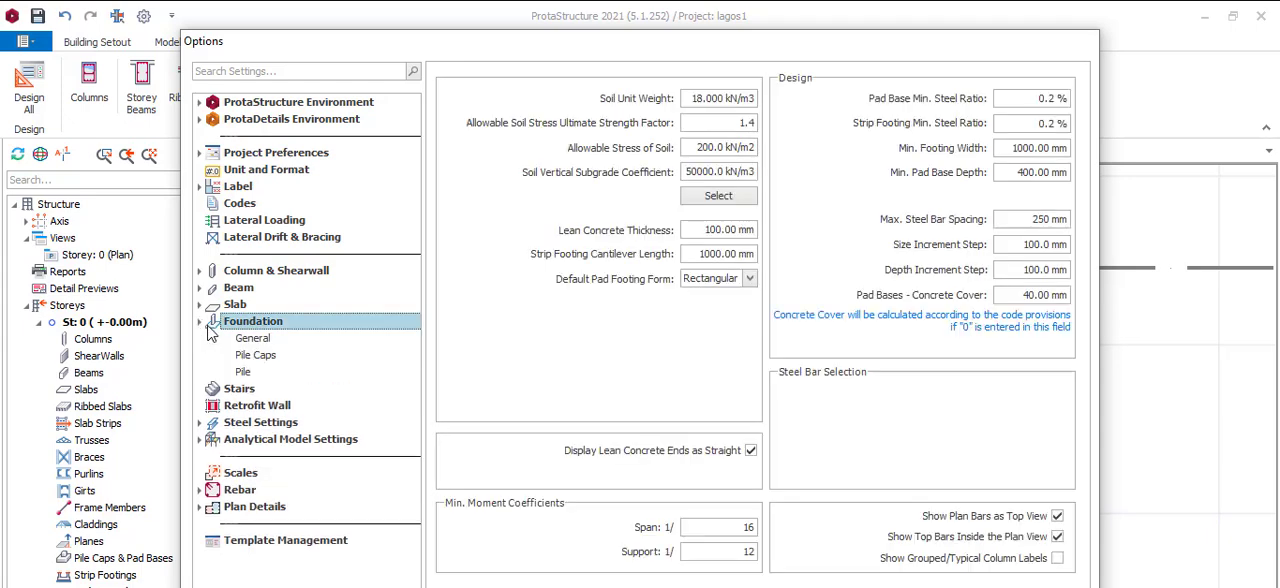
click(203, 324)
click(203, 325)
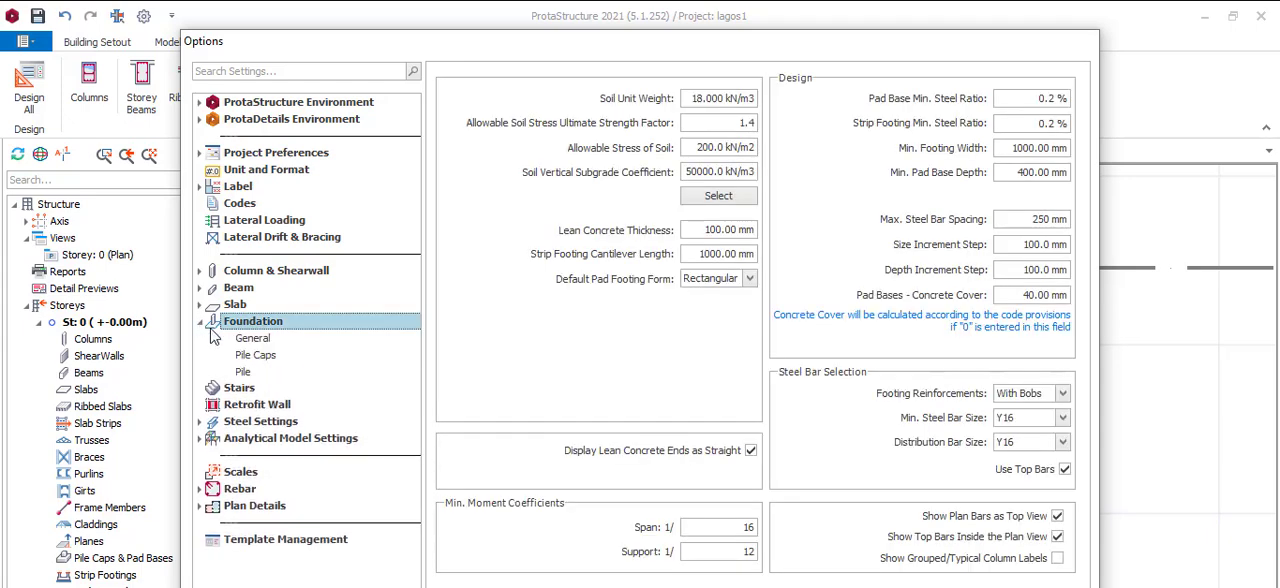
click(249, 340)
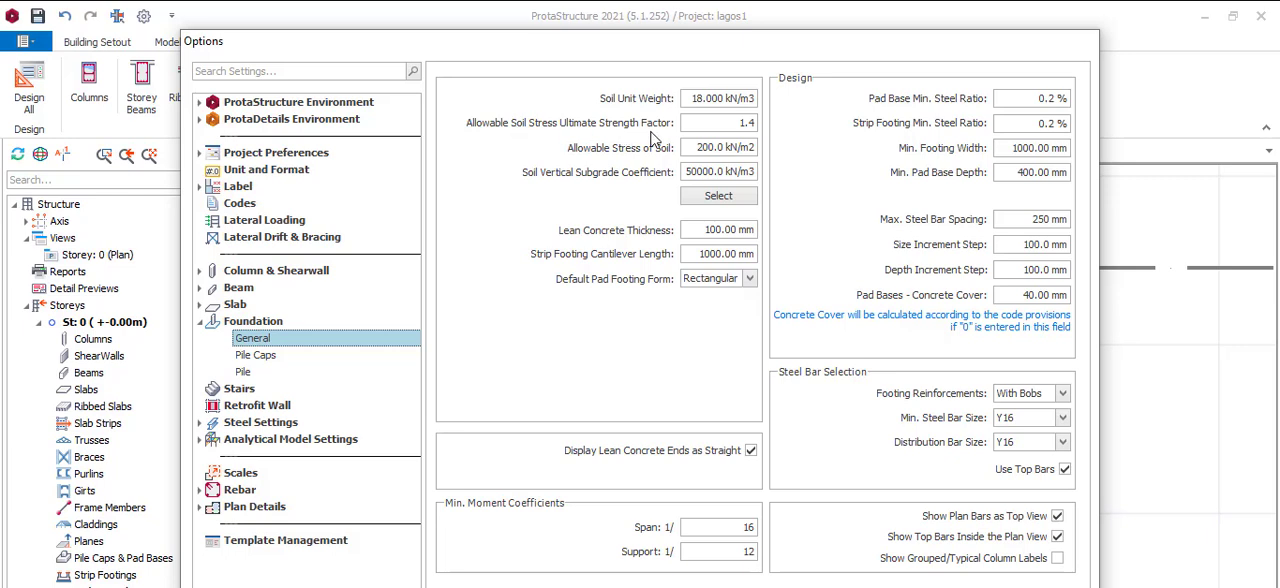
Examine the allowable soil stress and its ultimate strength factor, plus the ultimate compression capacity in the pile cap settings
double_click(734, 123)
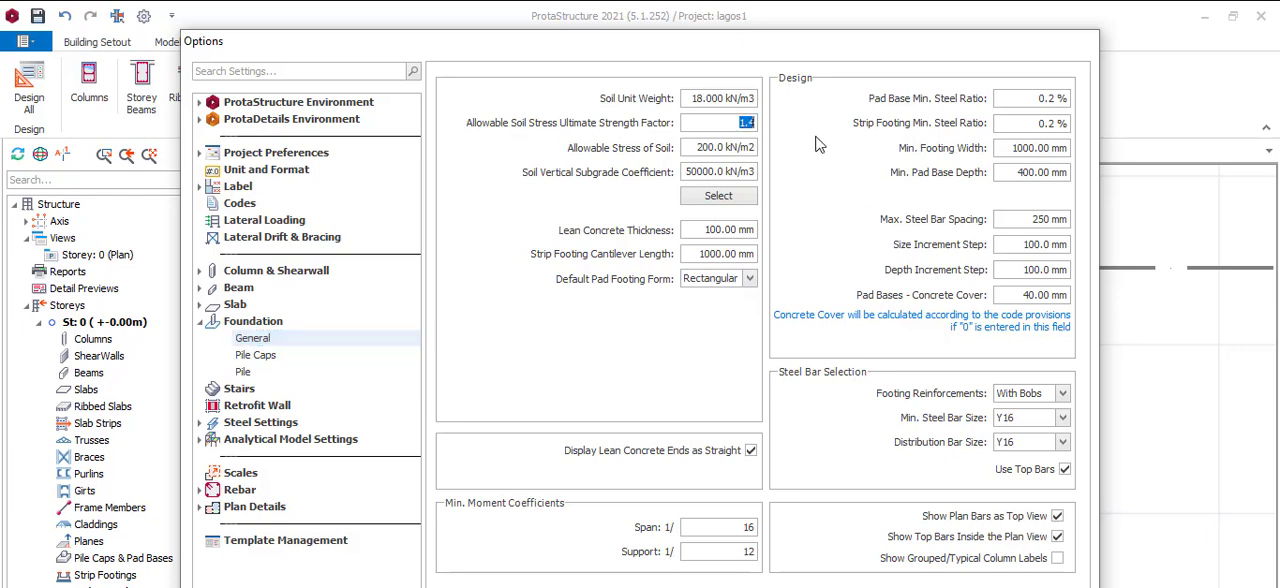
click(735, 123)
click(699, 147)
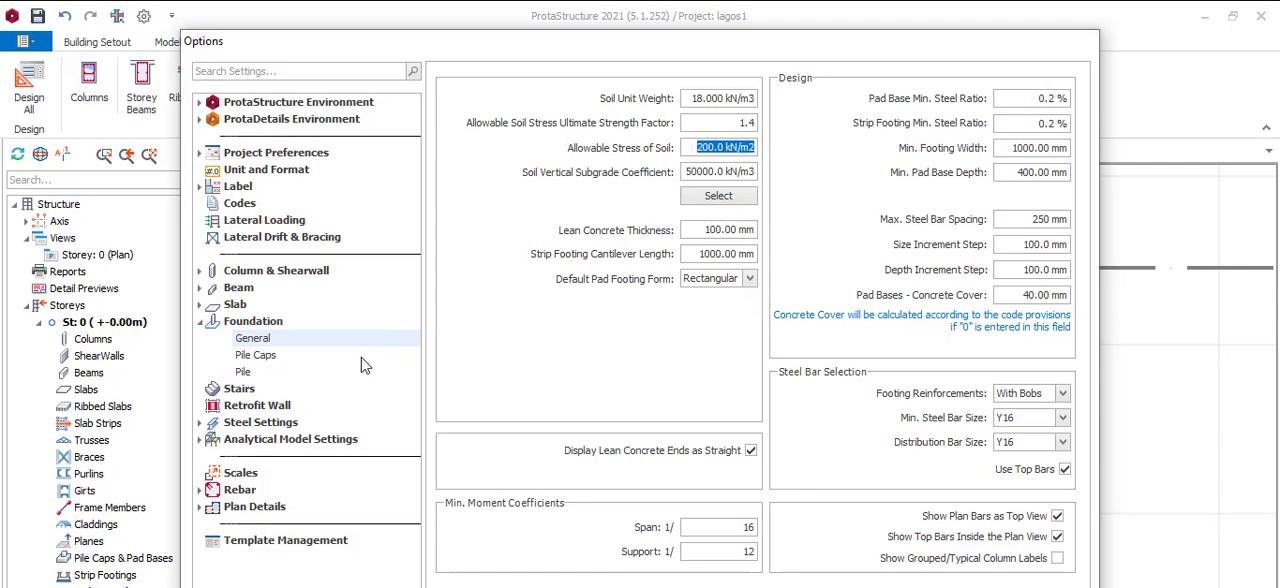
click(245, 356)
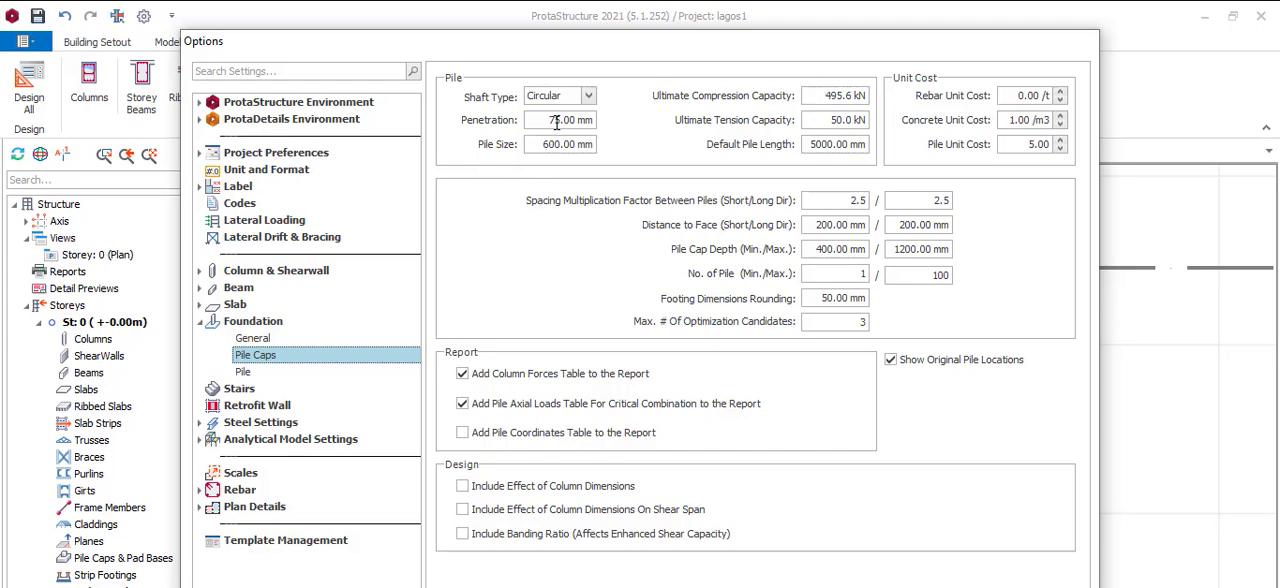
click(824, 96)
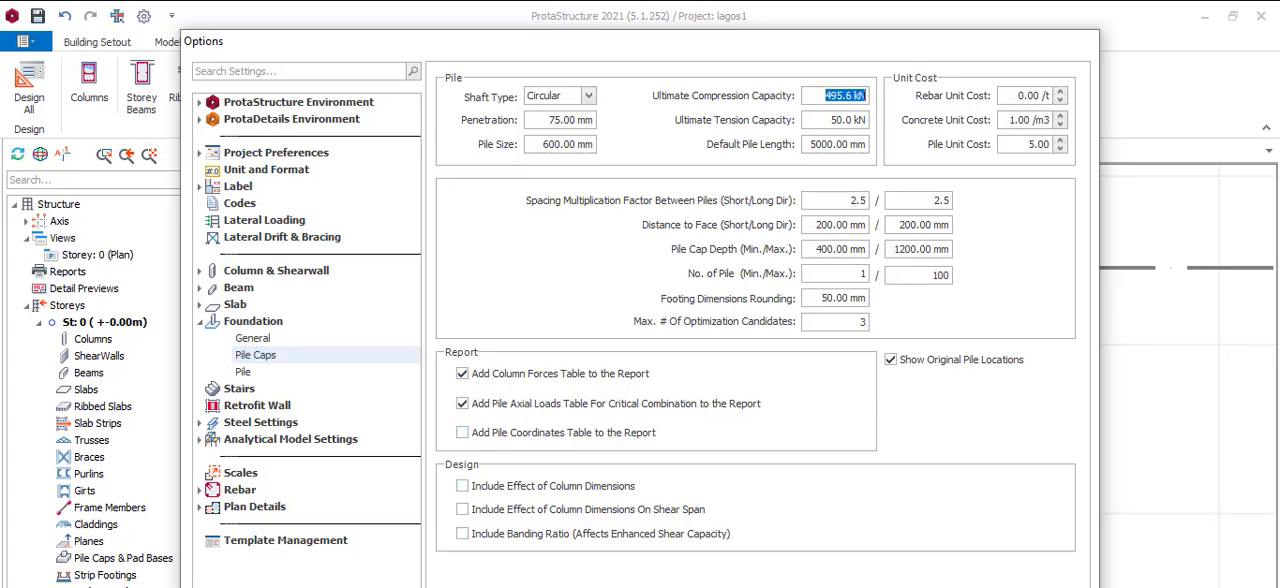
Look up the safe working load of the 600 mm bored pile in the soil report and return to the pile cap settings
key(alt+Tab)
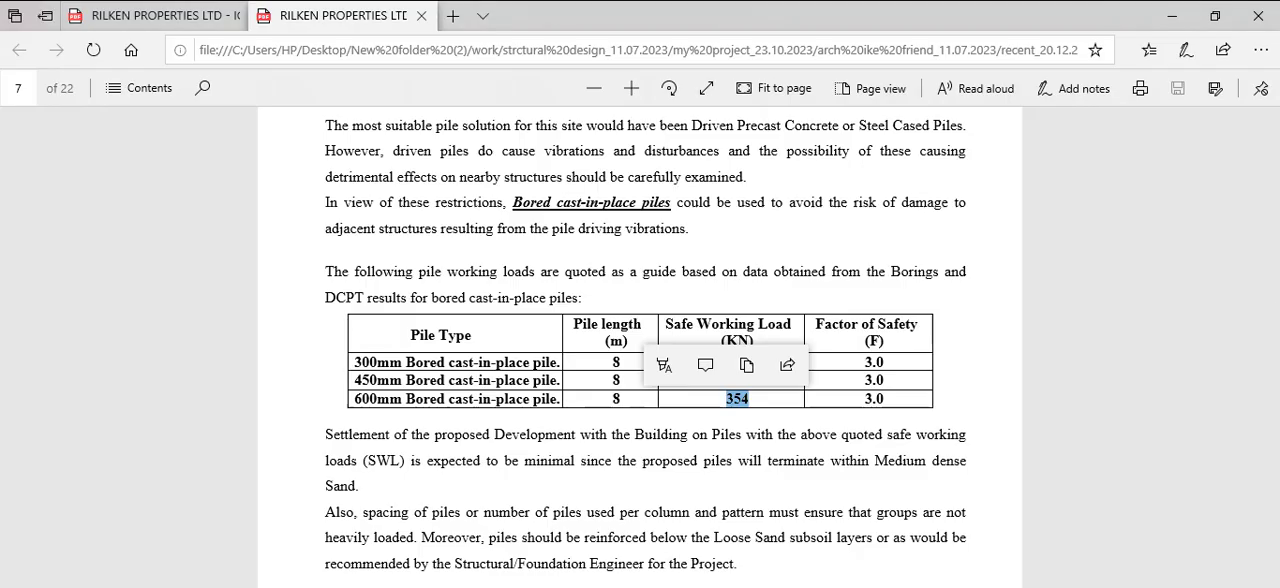
click(777, 410)
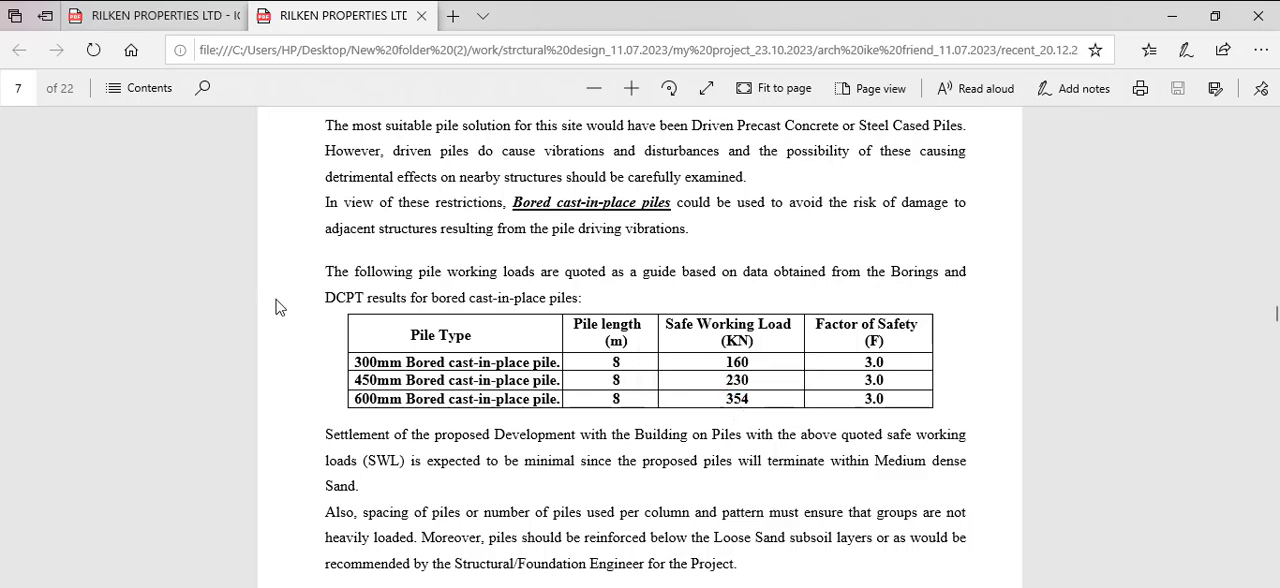
mouse_move(726, 398)
mouse_down()
mouse_move(769, 394)
mouse_move(745, 392)
mouse_up()
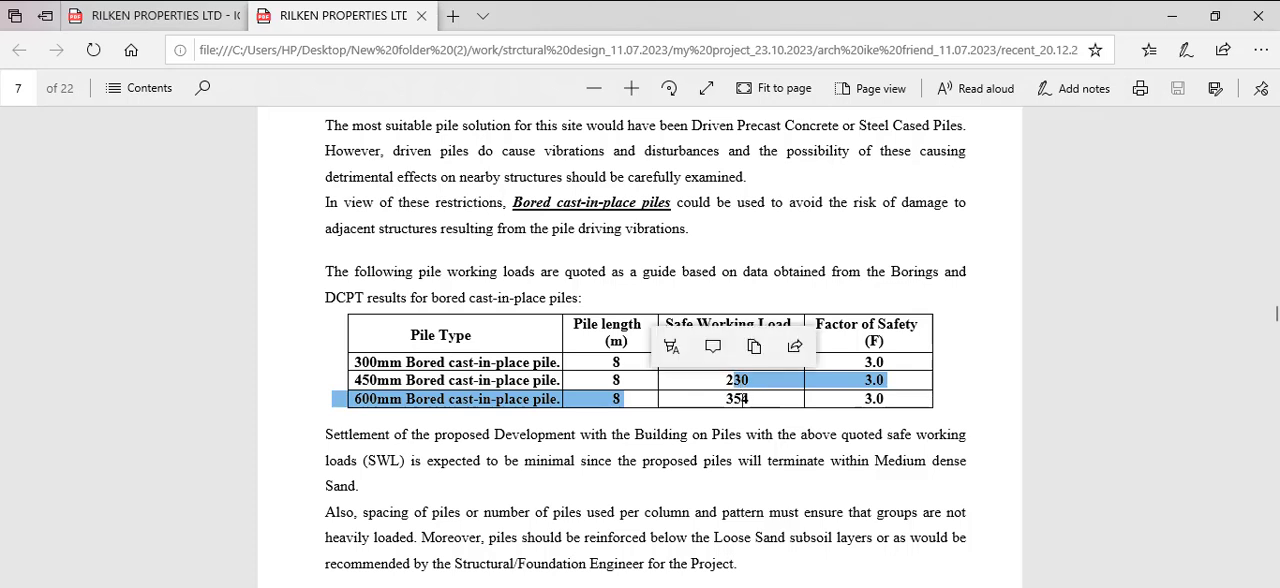
click(742, 398)
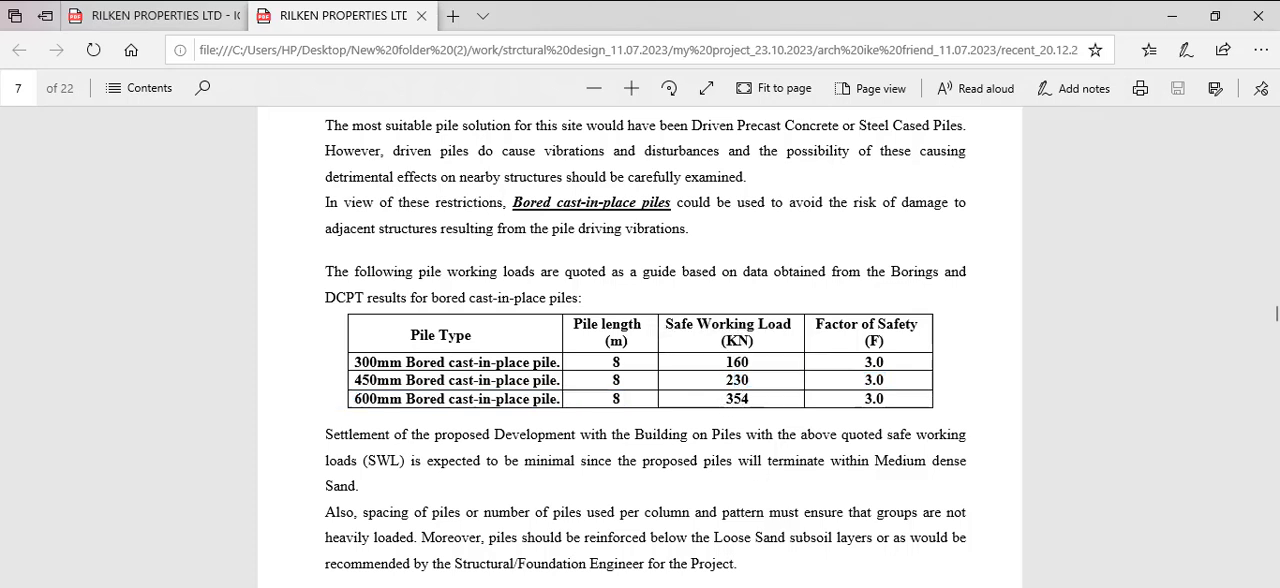
mouse_move(850, 586)
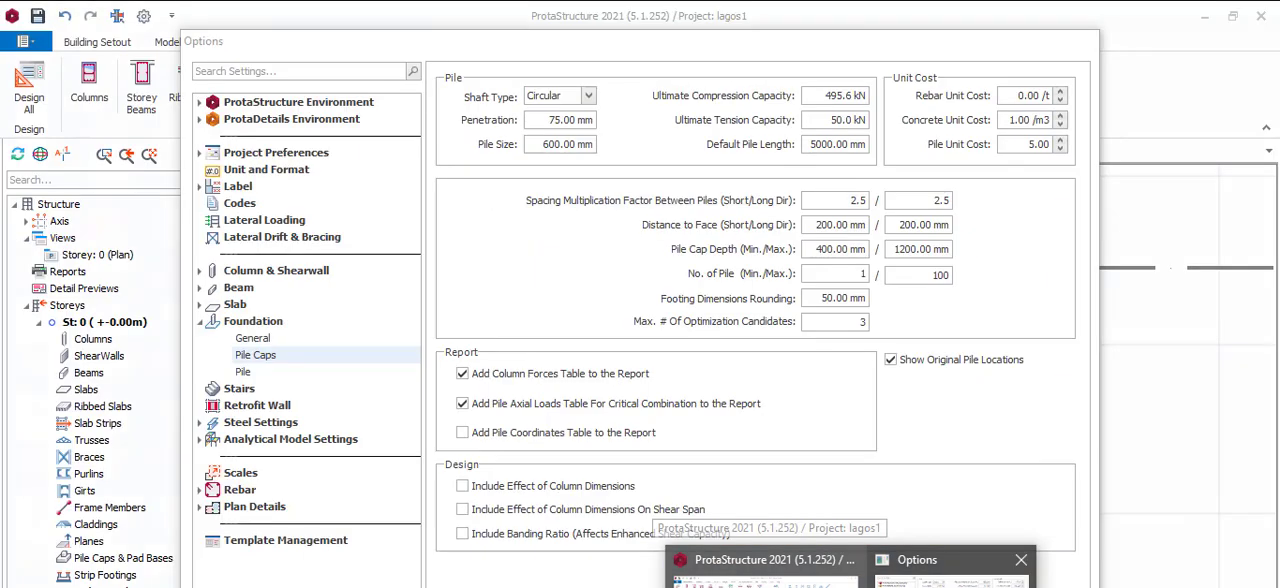
click(951, 580)
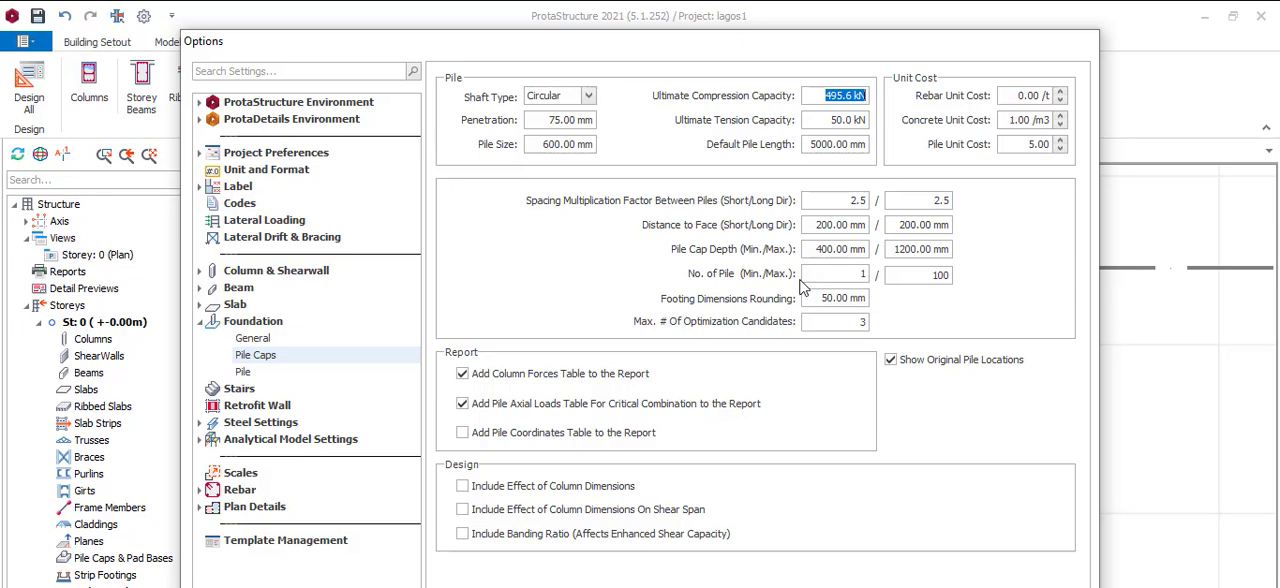
click(859, 276)
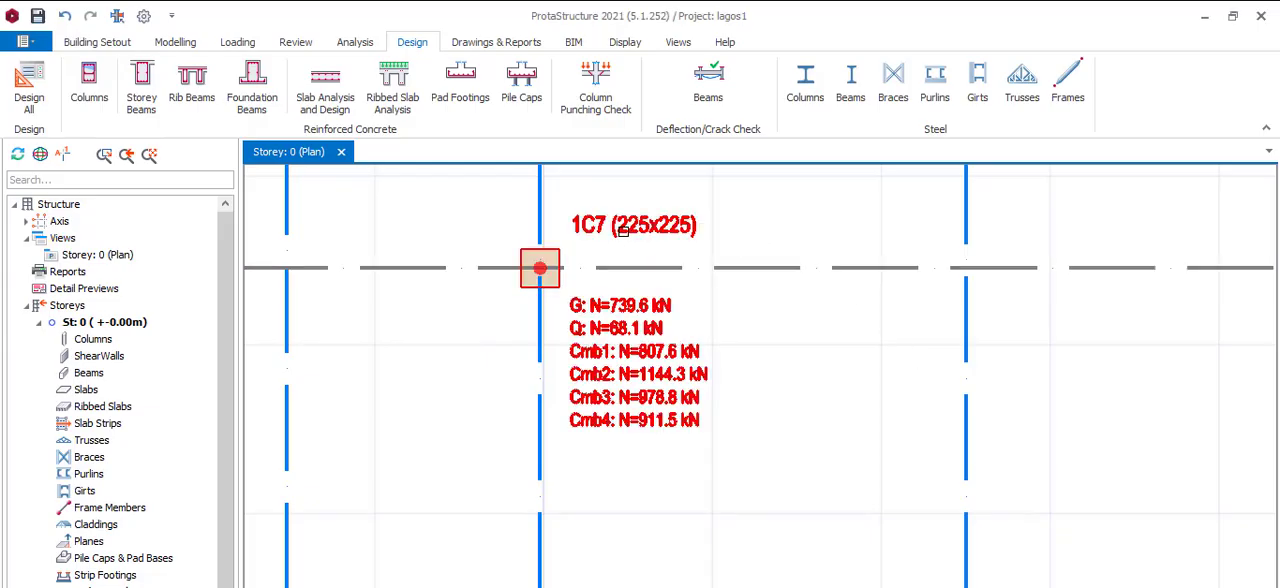
Insert a pile cap under column 1C7, review its design results and display its pile cap geometry
right_click(632, 236)
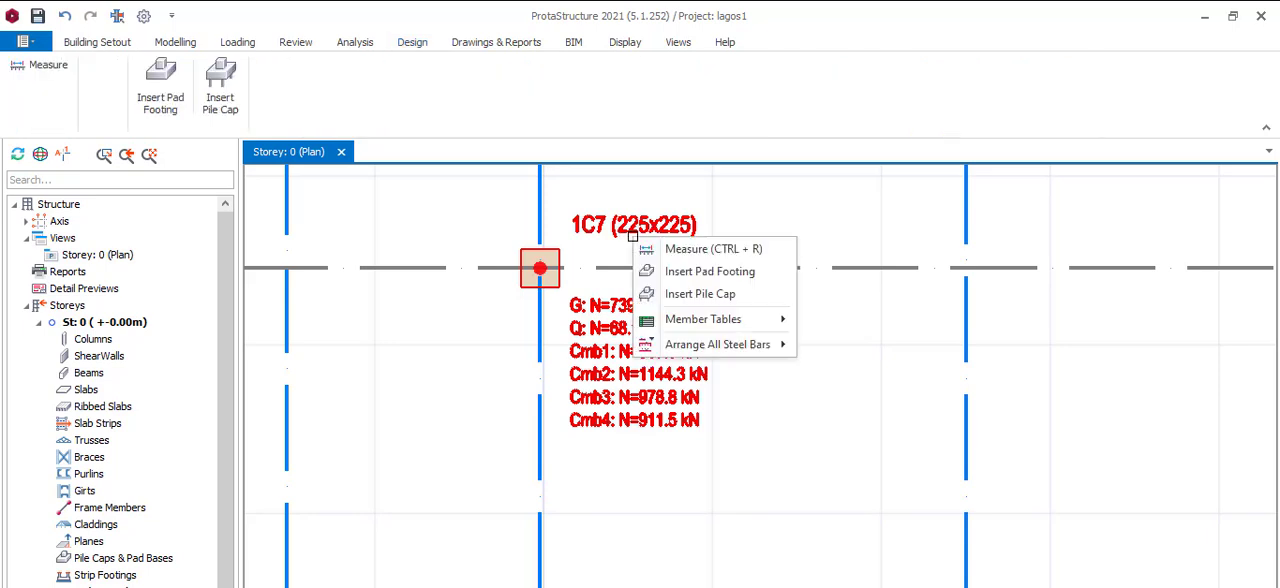
click(702, 297)
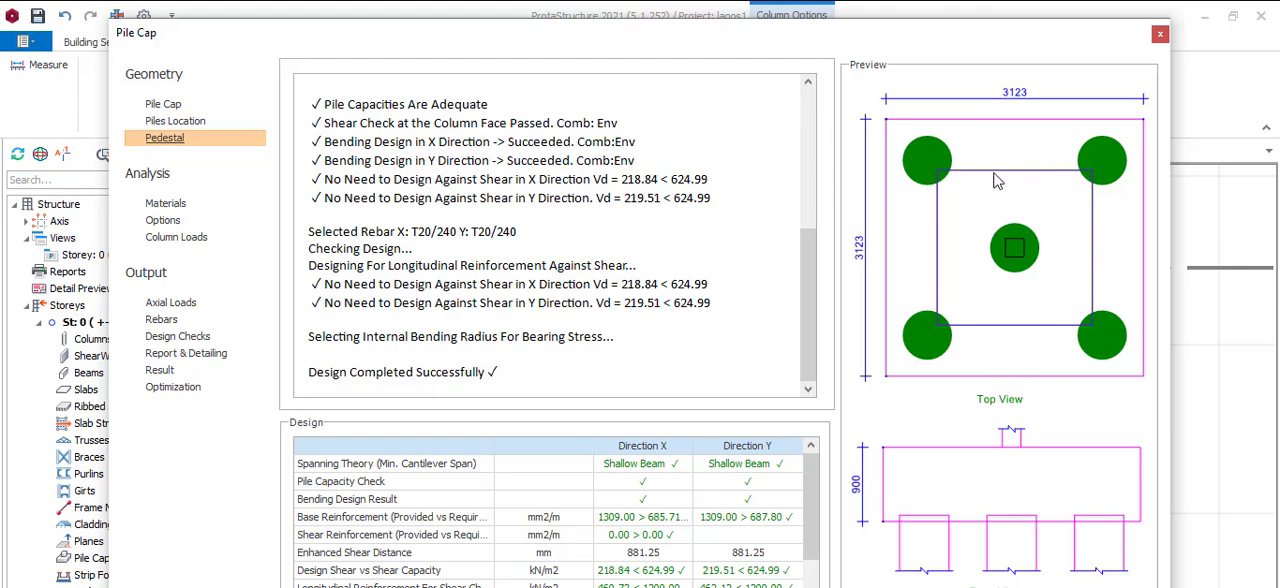
scroll(757, 455, down, 1)
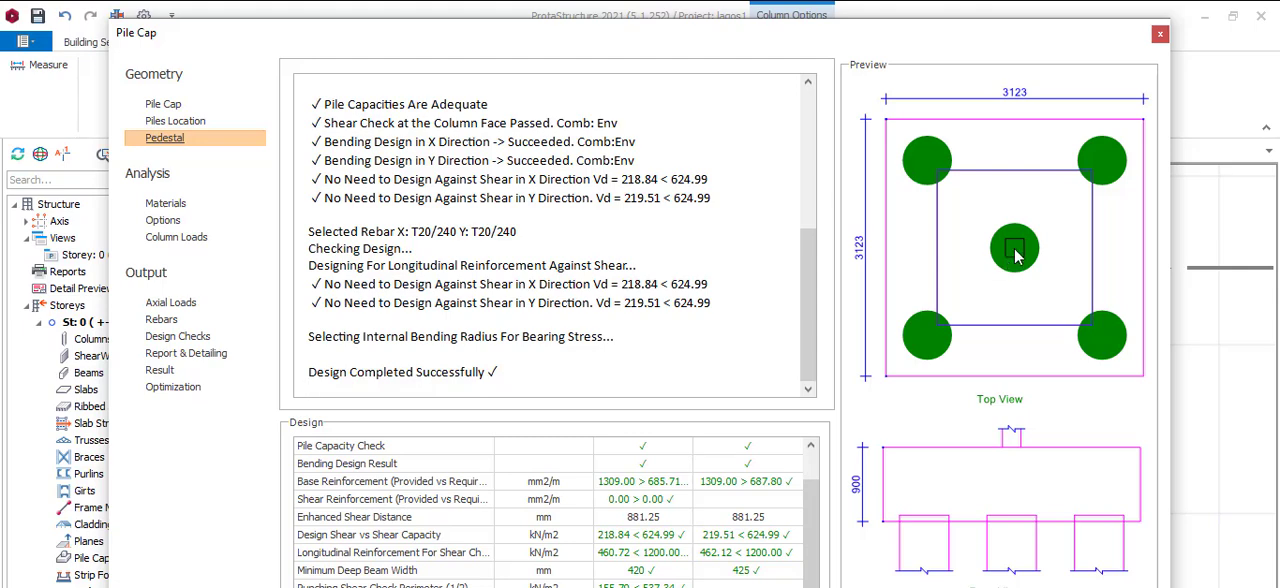
click(170, 106)
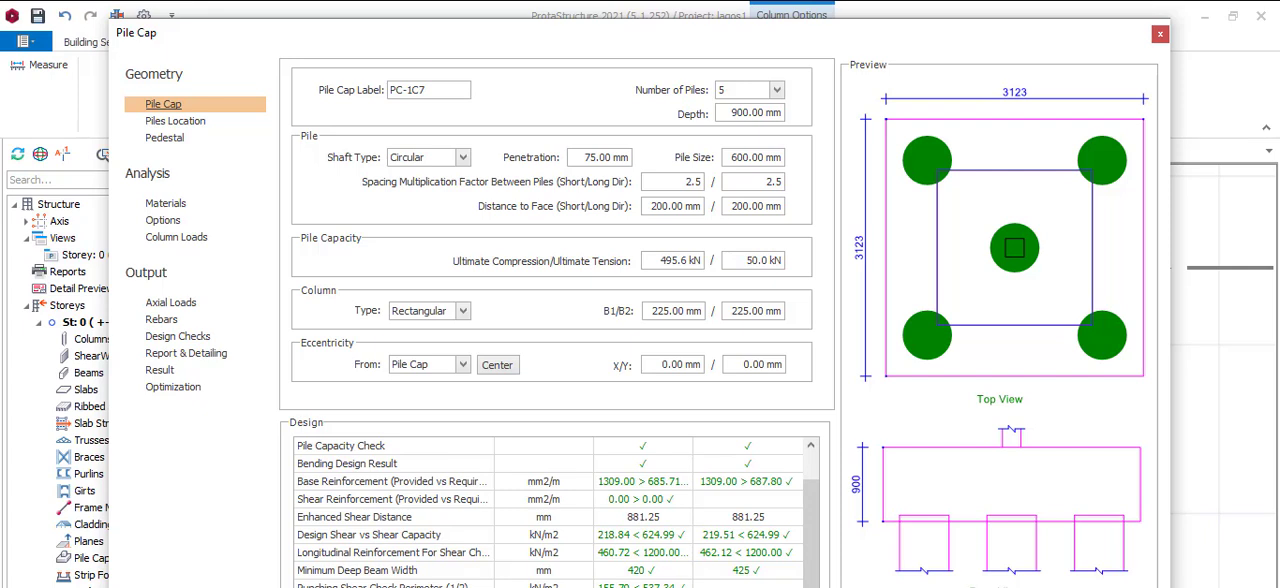
Clear the calculator, start a multiplication with 2, and look up the 600 mm pile diameter in the soil report
click(836, 586)
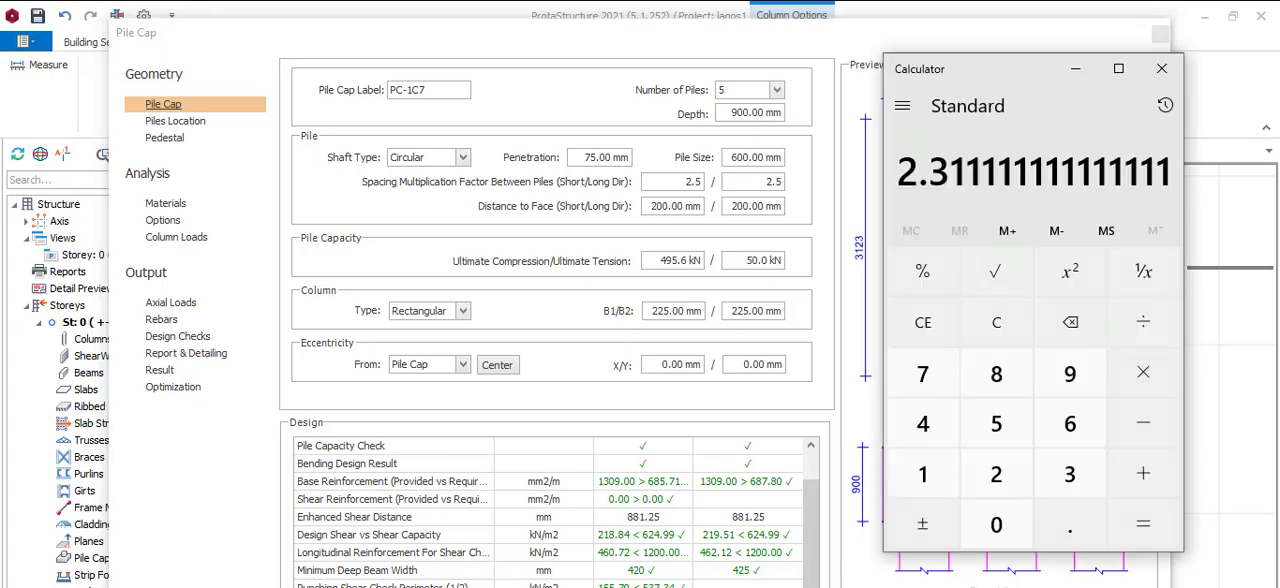
click(926, 340)
click(996, 484)
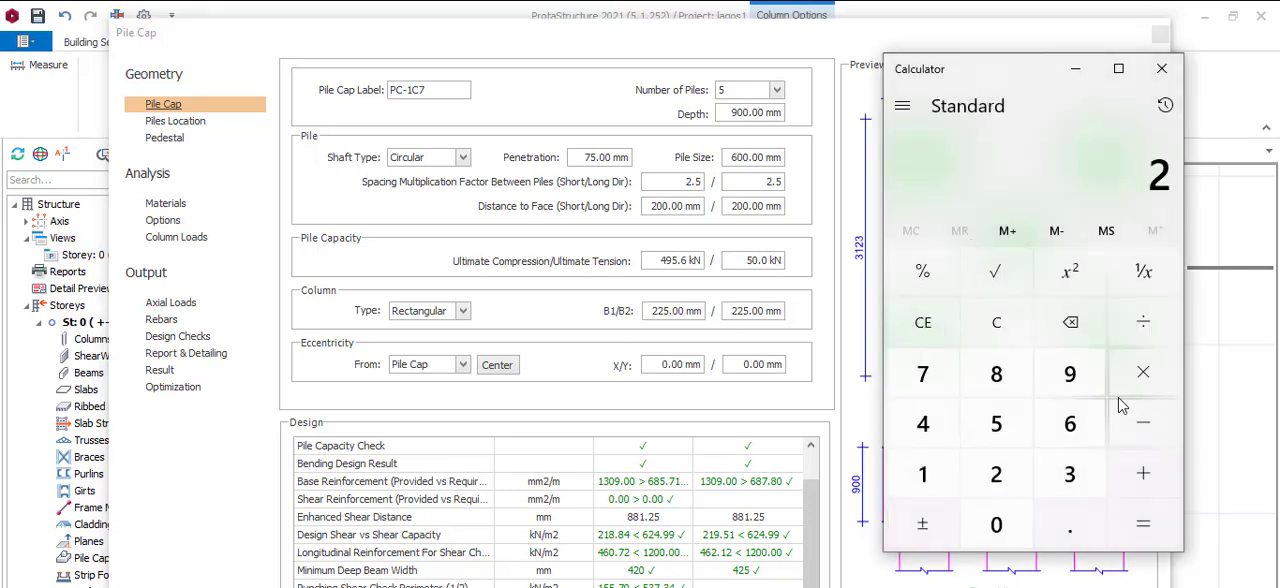
click(1140, 372)
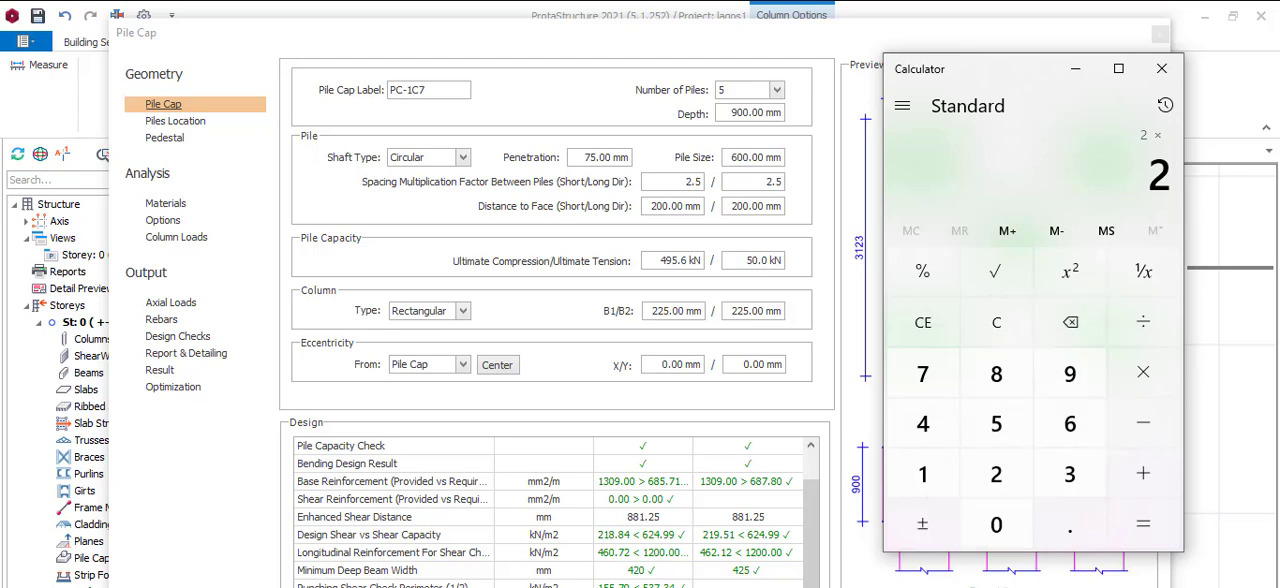
key(alt+Tab)
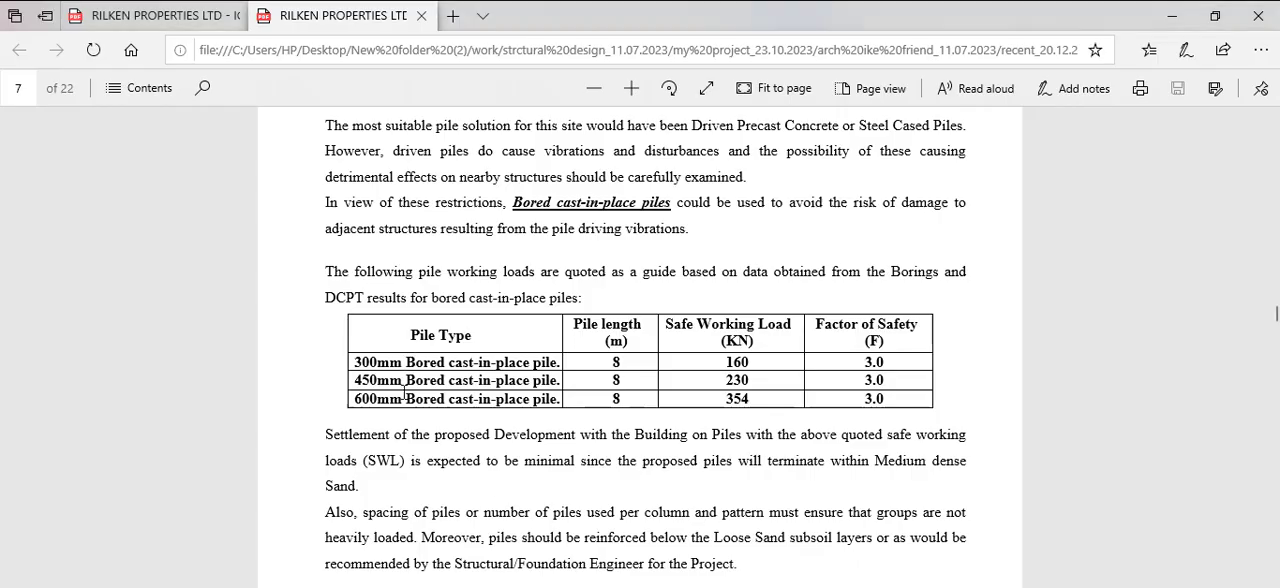
drag(352, 362, 382, 381)
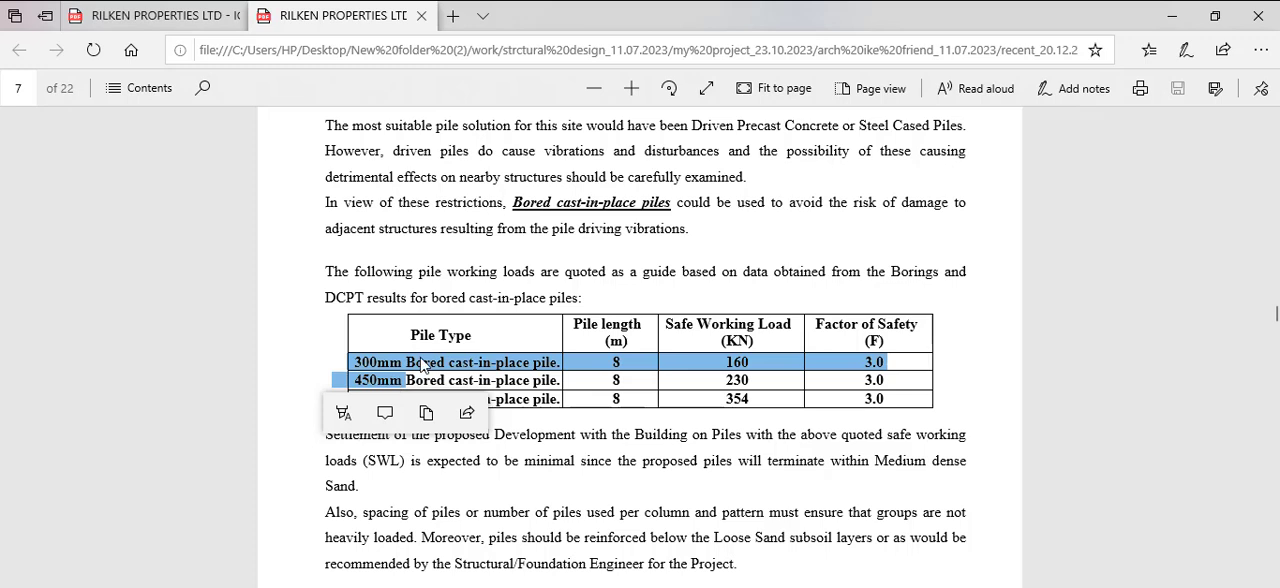
click(372, 377)
drag(351, 399, 381, 405)
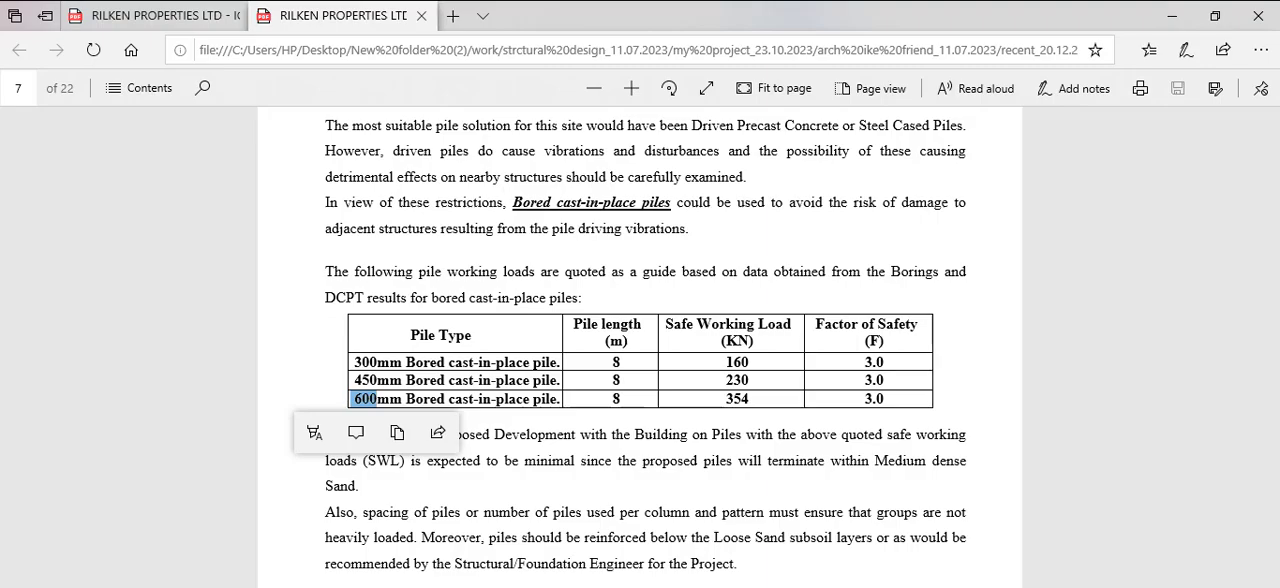
Set the pile cap depth to 1400 mm and the number of piles to 3, and check the design results
click(944, 586)
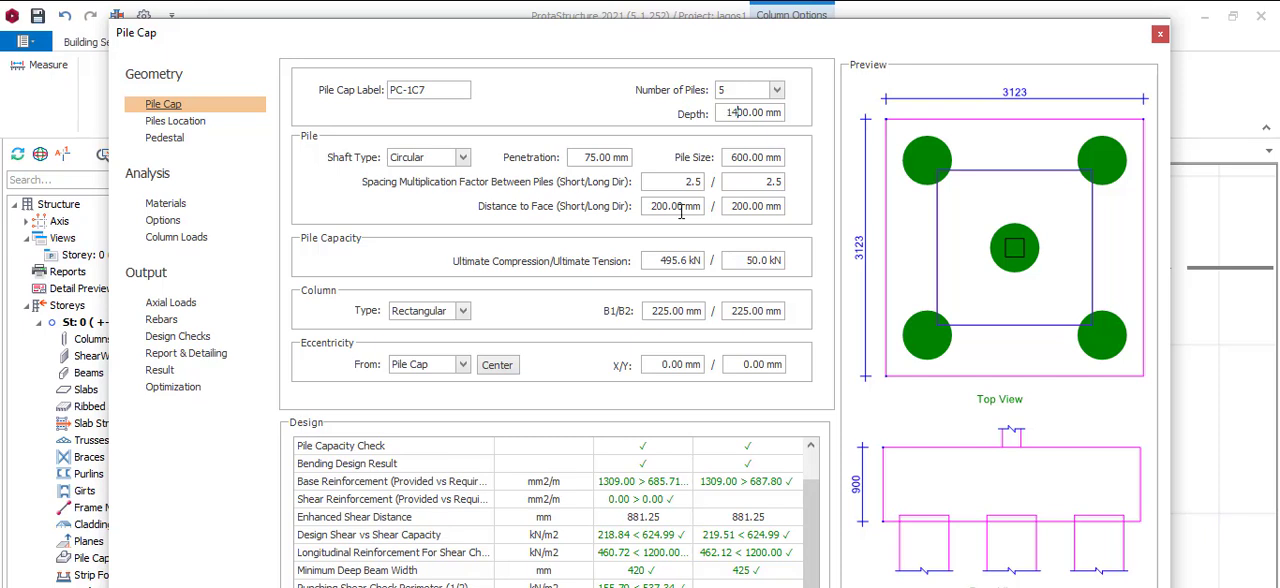
click(777, 91)
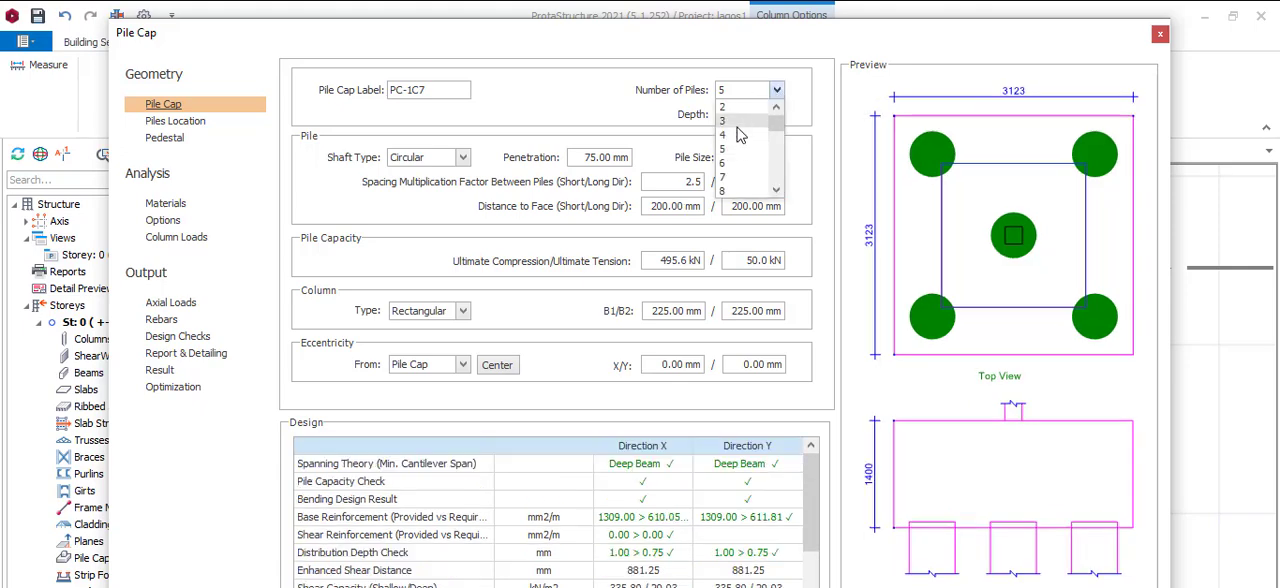
click(735, 122)
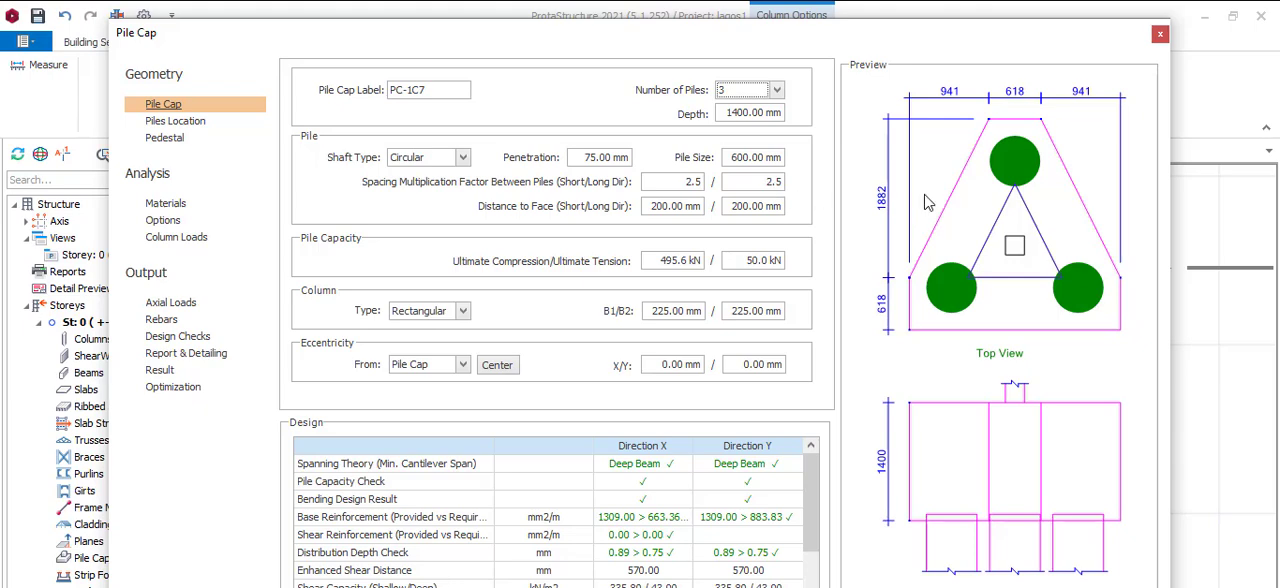
scroll(684, 470, down, 1)
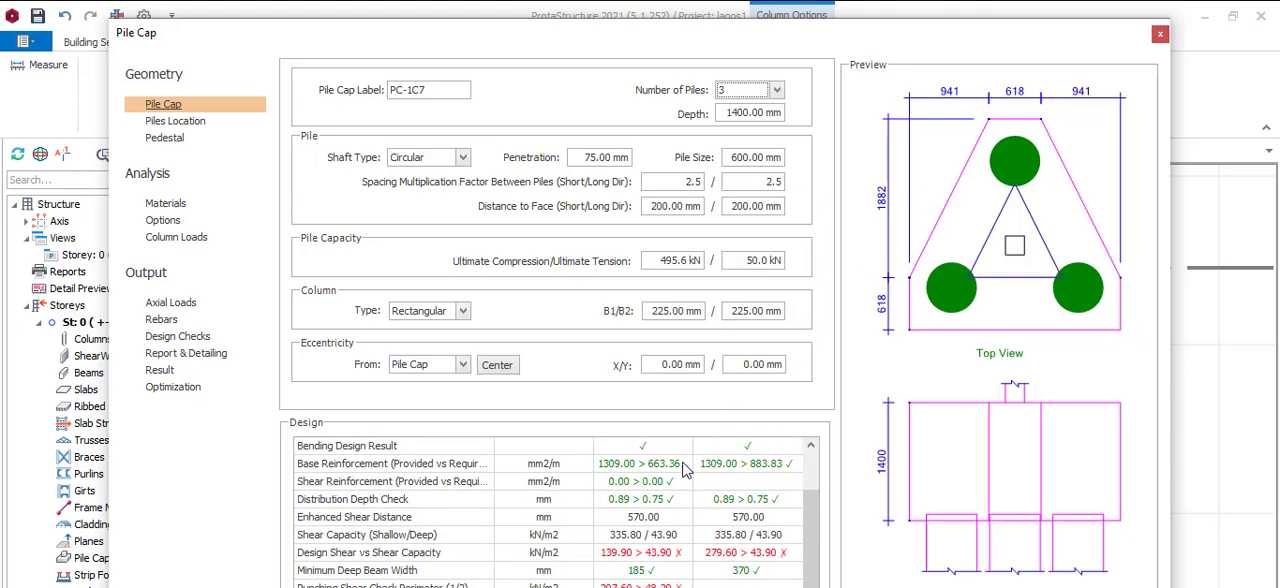
scroll(678, 465, up, 1)
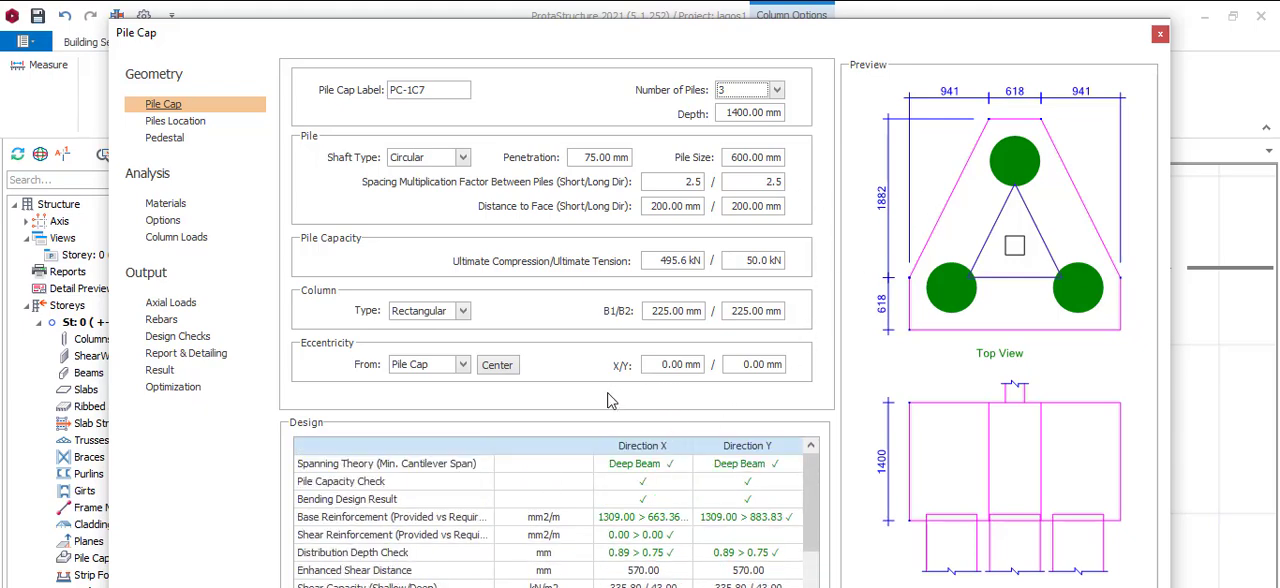
Examine the column loads on the pile cap and the axial load on each pile against its capacity
click(201, 240)
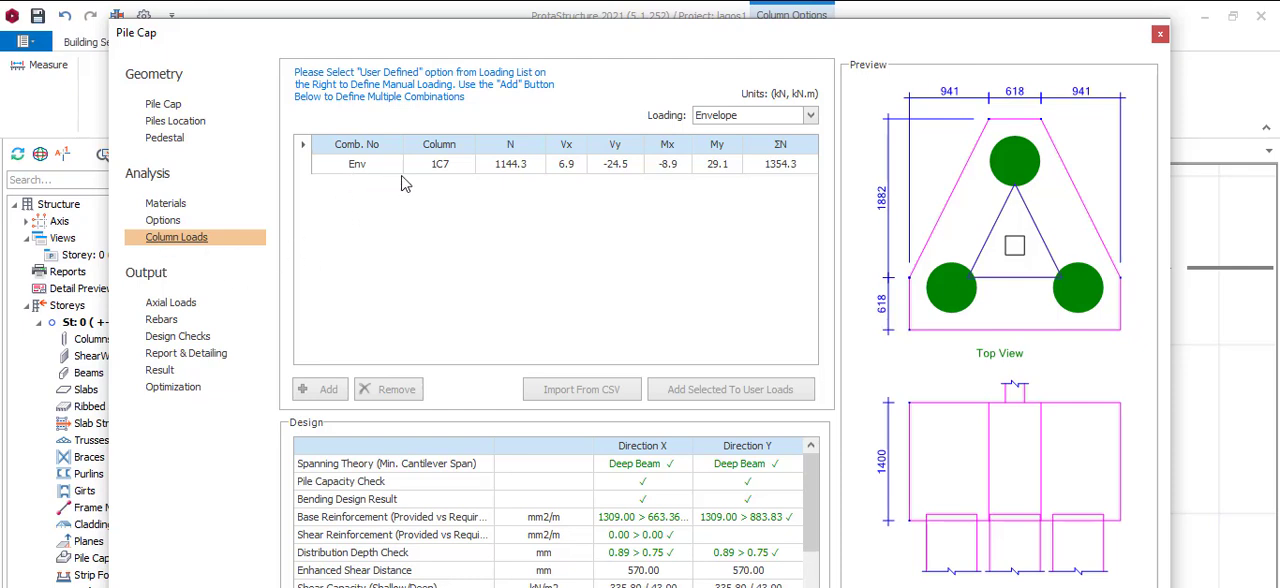
click(514, 172)
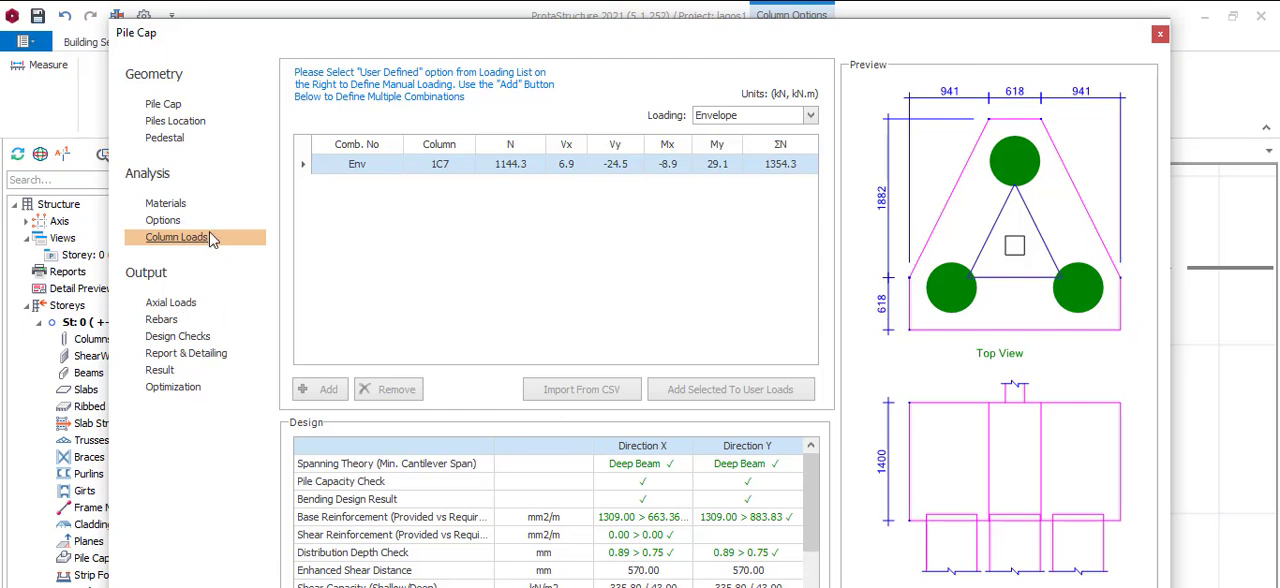
click(170, 304)
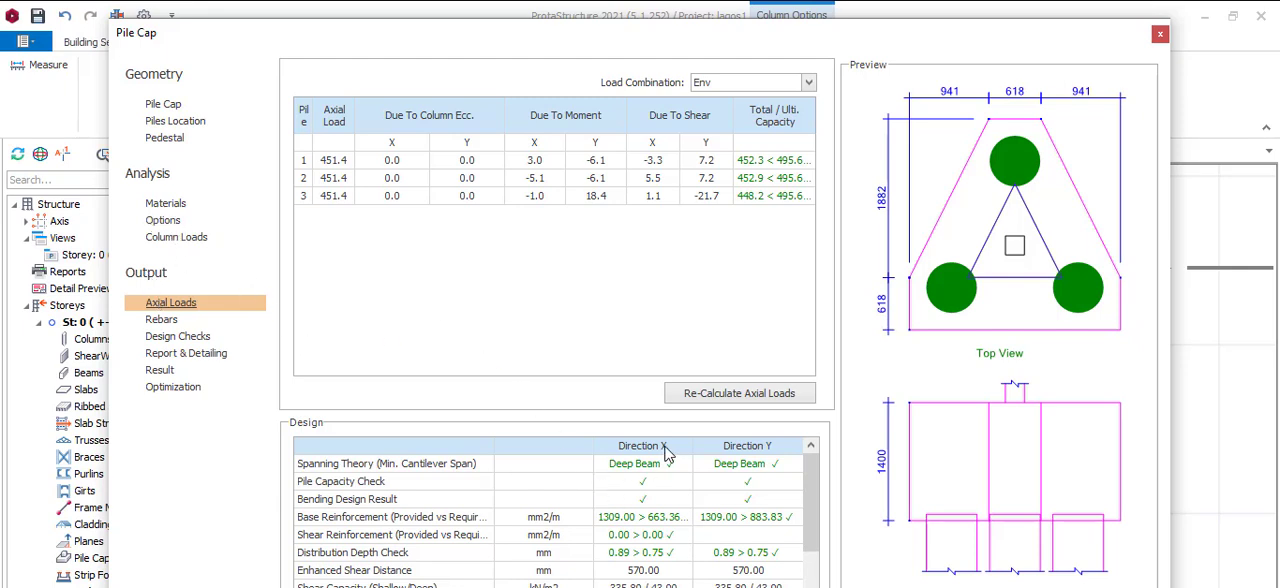
scroll(657, 483, down, 1)
Review the three-pile cap's geometry and shear checks, and display its analysis options
click(163, 104)
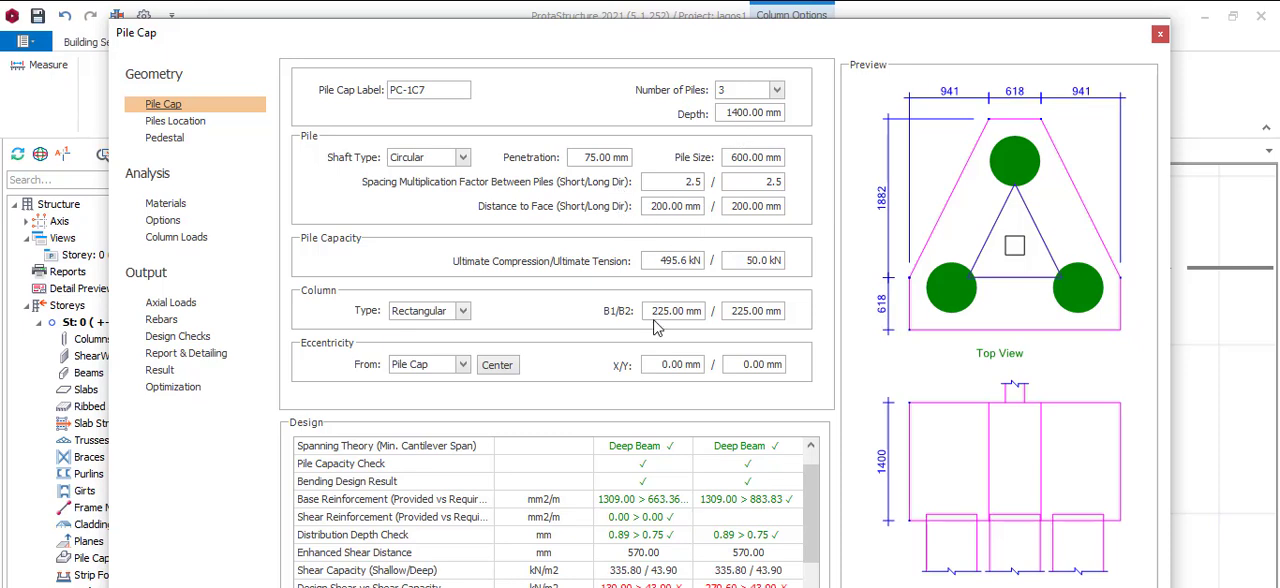
click(777, 91)
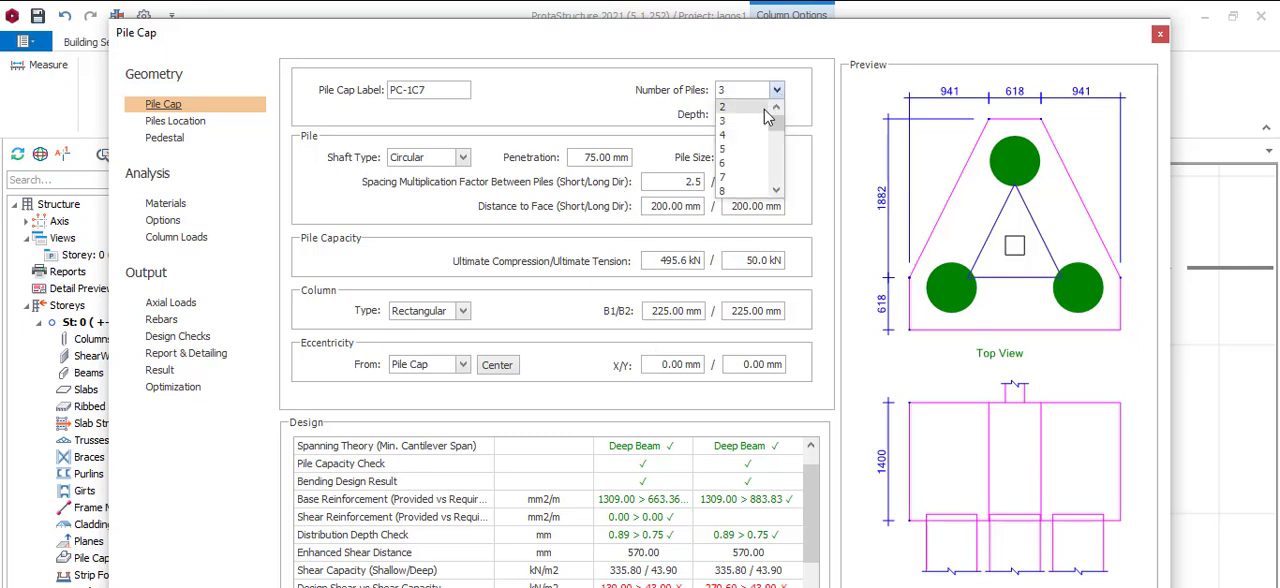
click(624, 104)
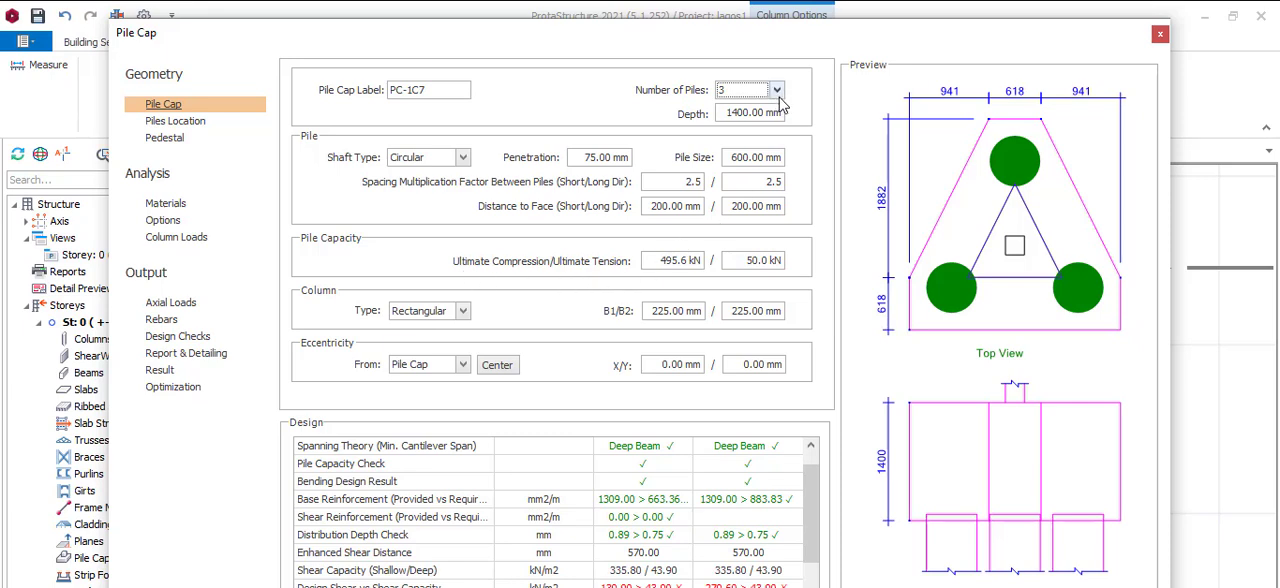
scroll(683, 481, down, 1)
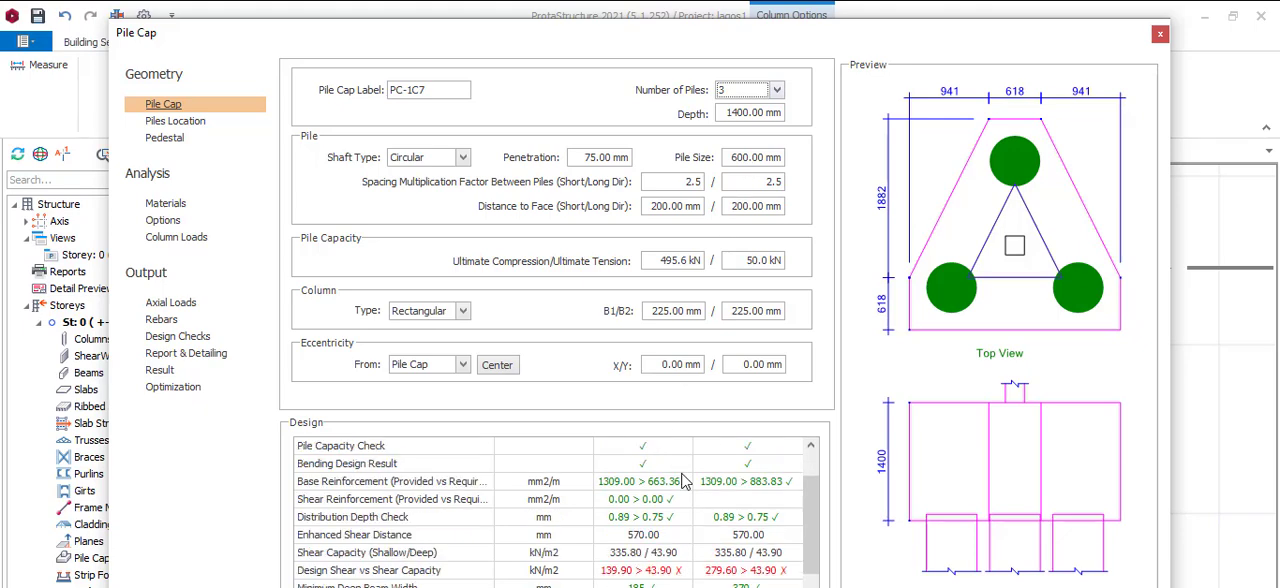
scroll(683, 481, down, 1)
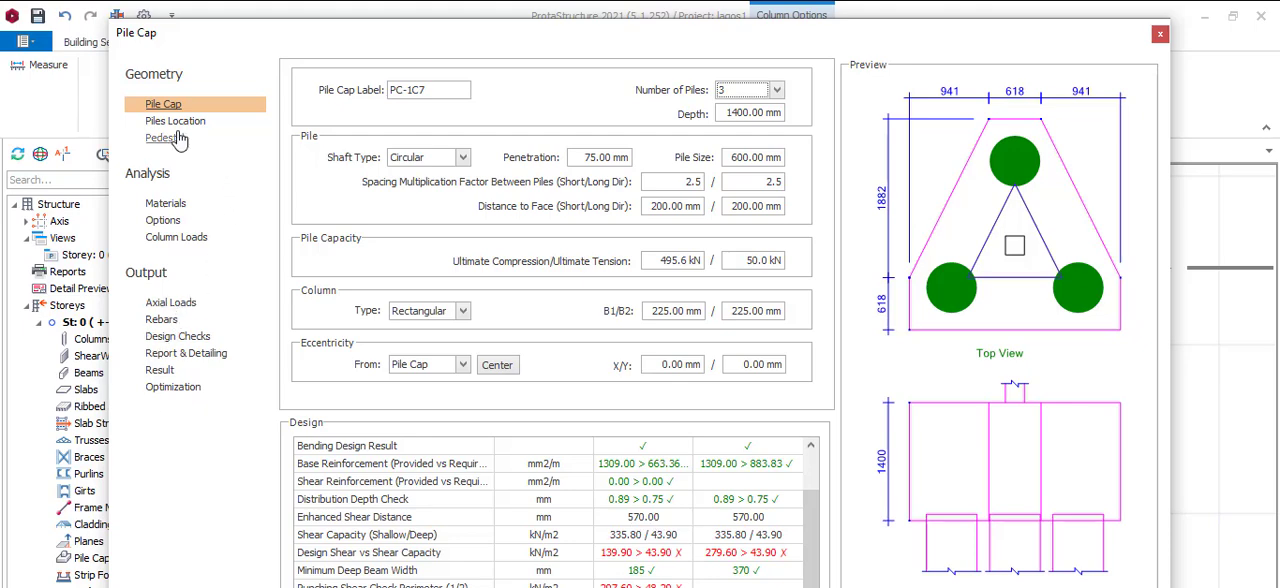
click(165, 221)
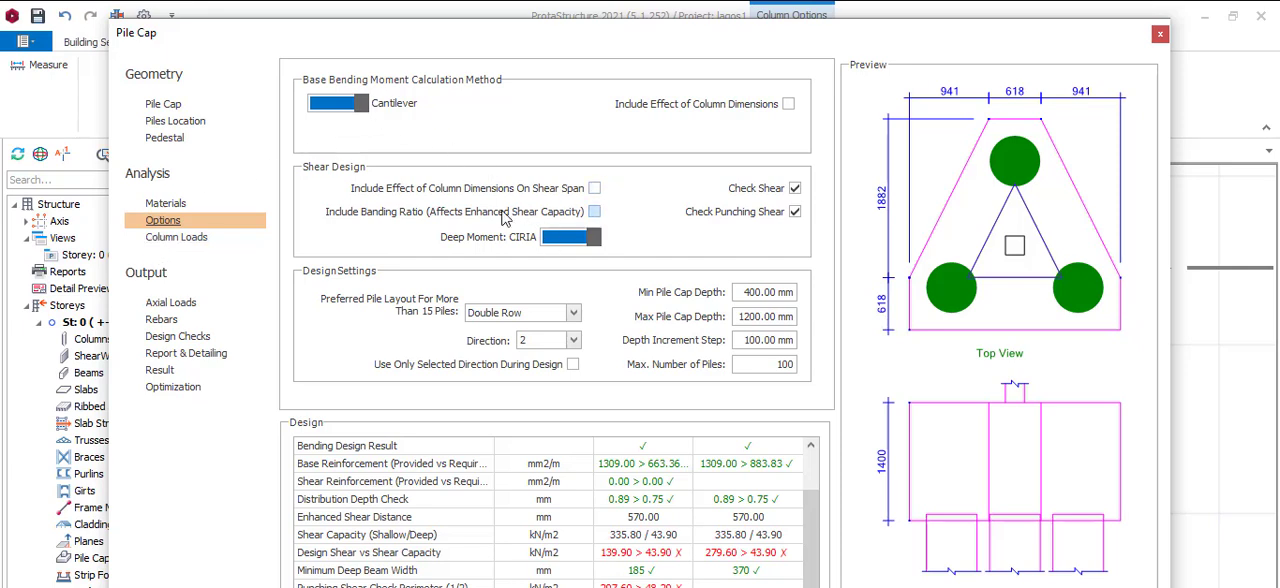
Include the effect of column dimensions on bending and shear span, include the banding ratio, and set the preferred pile layout to Triple Row
click(780, 106)
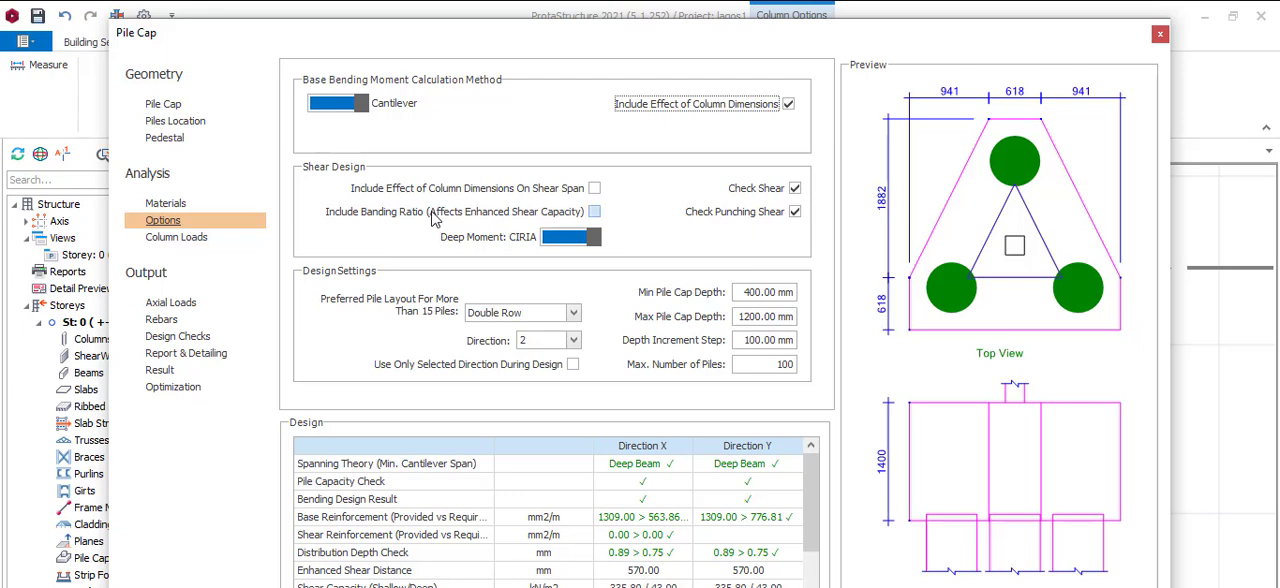
click(595, 190)
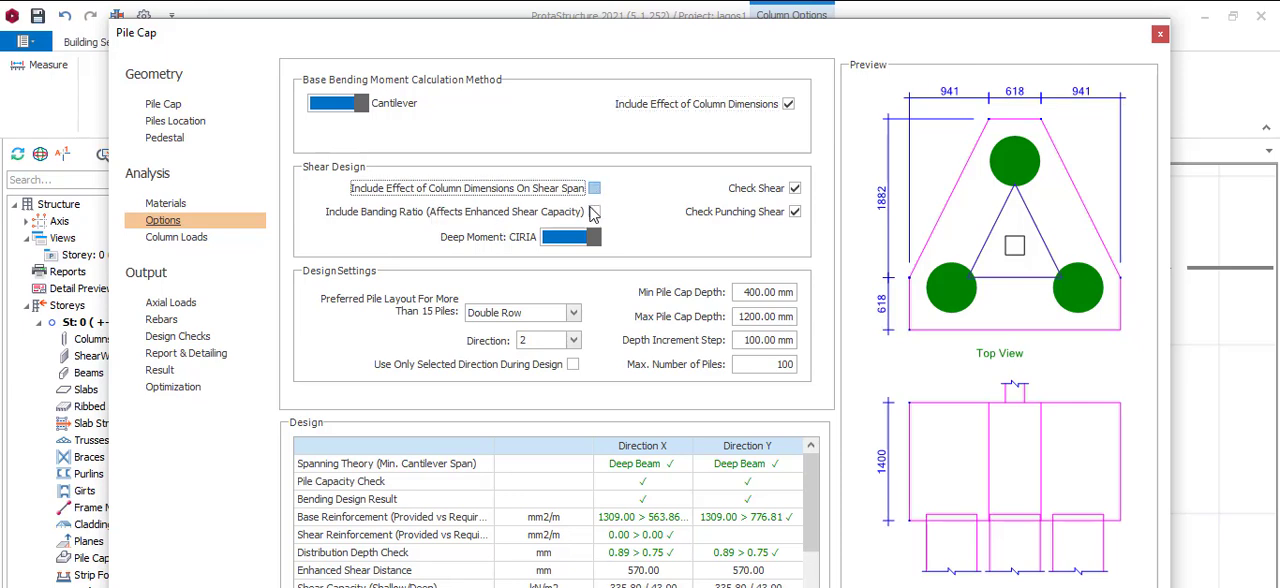
click(594, 212)
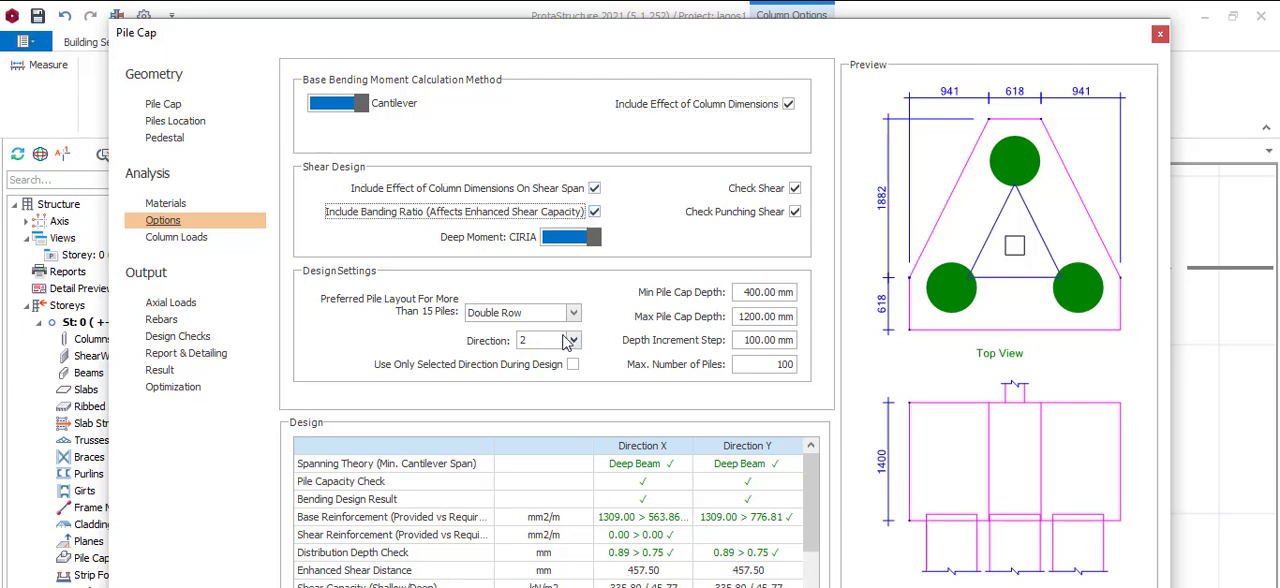
scroll(526, 313, down, 2)
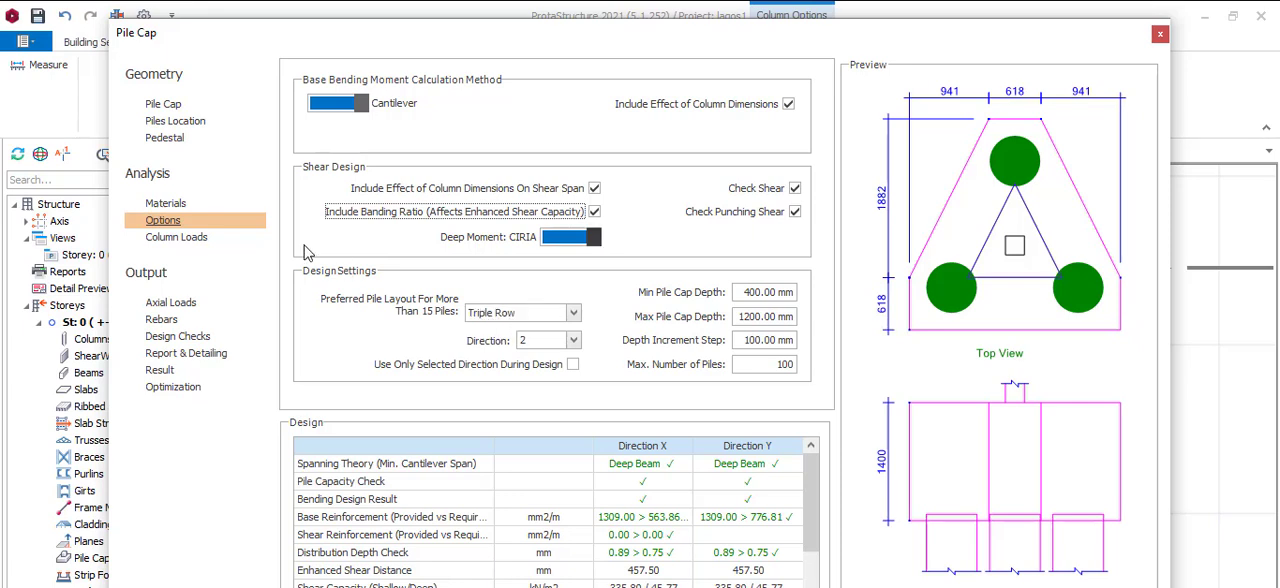
Review the column loads, the pile cap geometry and the design shear results for the three-pile cap
click(170, 238)
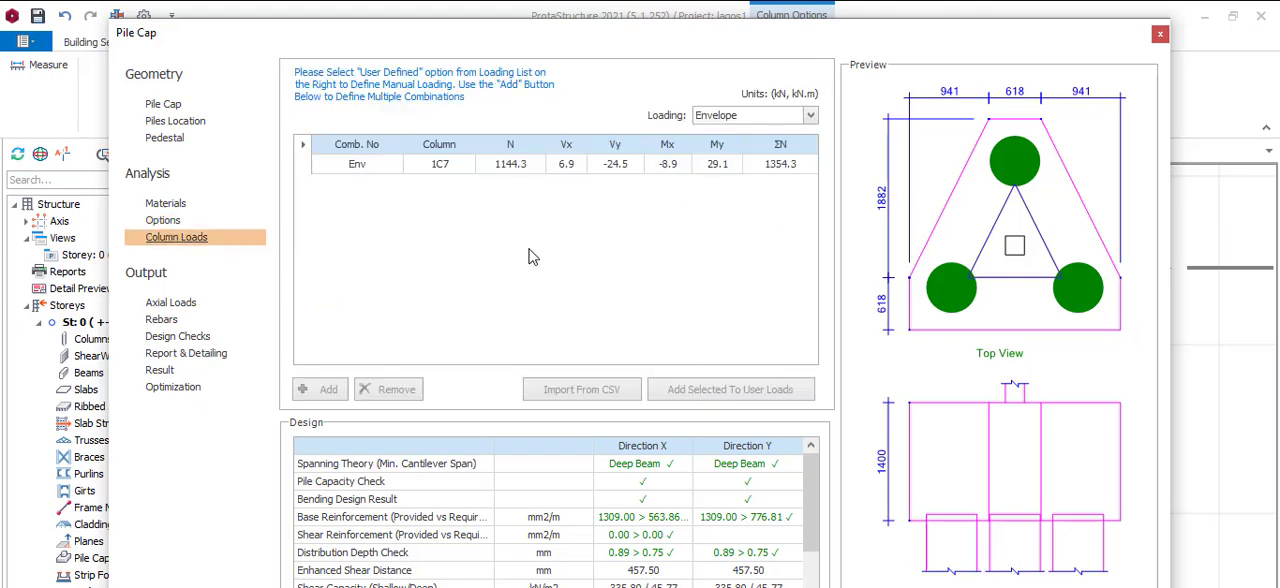
click(162, 105)
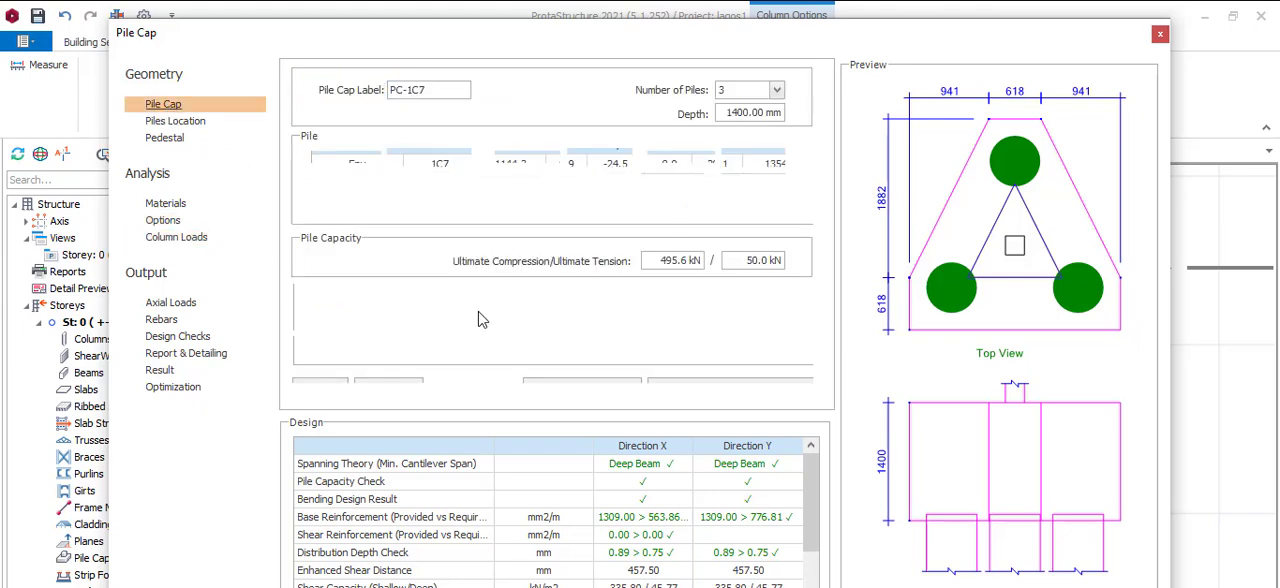
scroll(627, 503, down, 3)
scroll(664, 525, up, 1)
scroll(661, 507, down, 1)
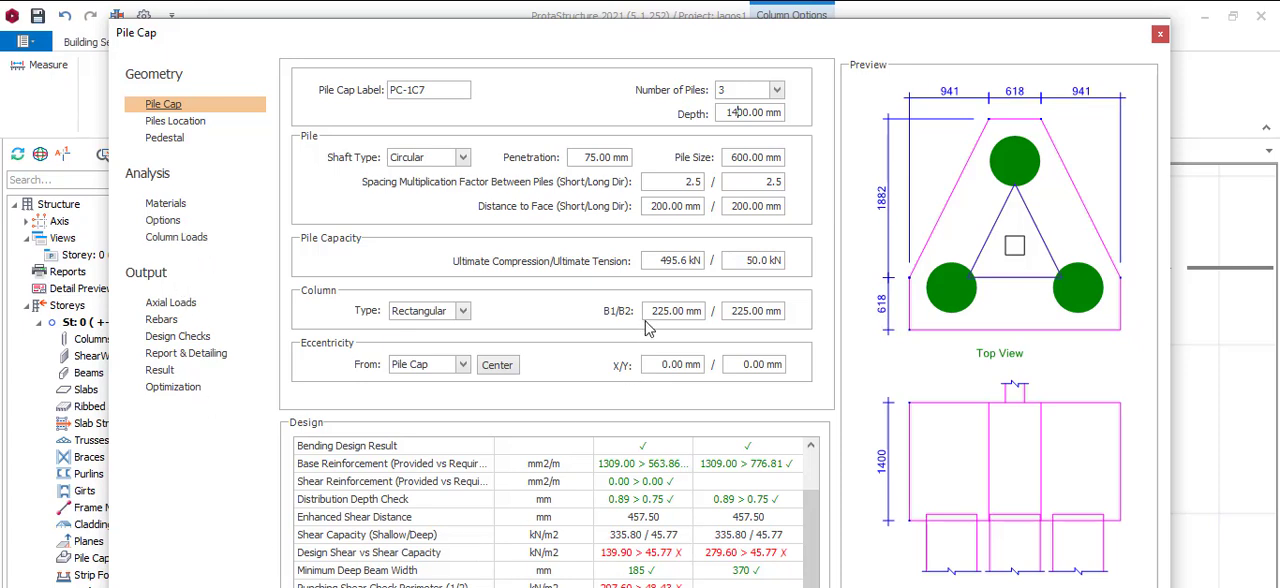
Turn off the shear and punching shear checks in the analysis options and accept the pile cap design
click(163, 220)
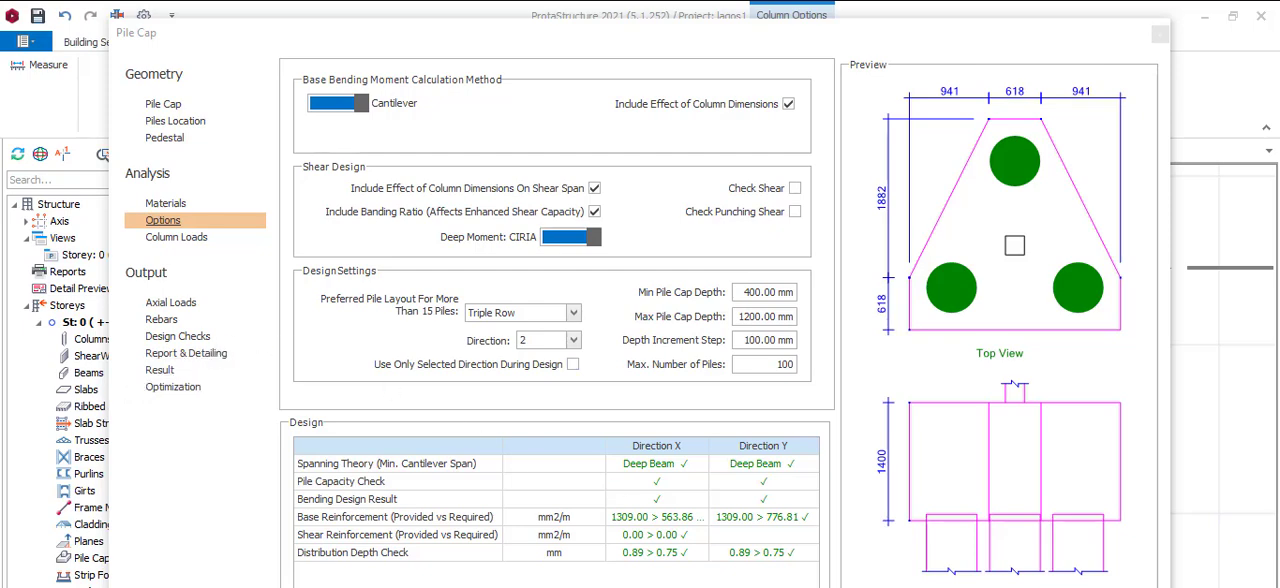
click(920, 586)
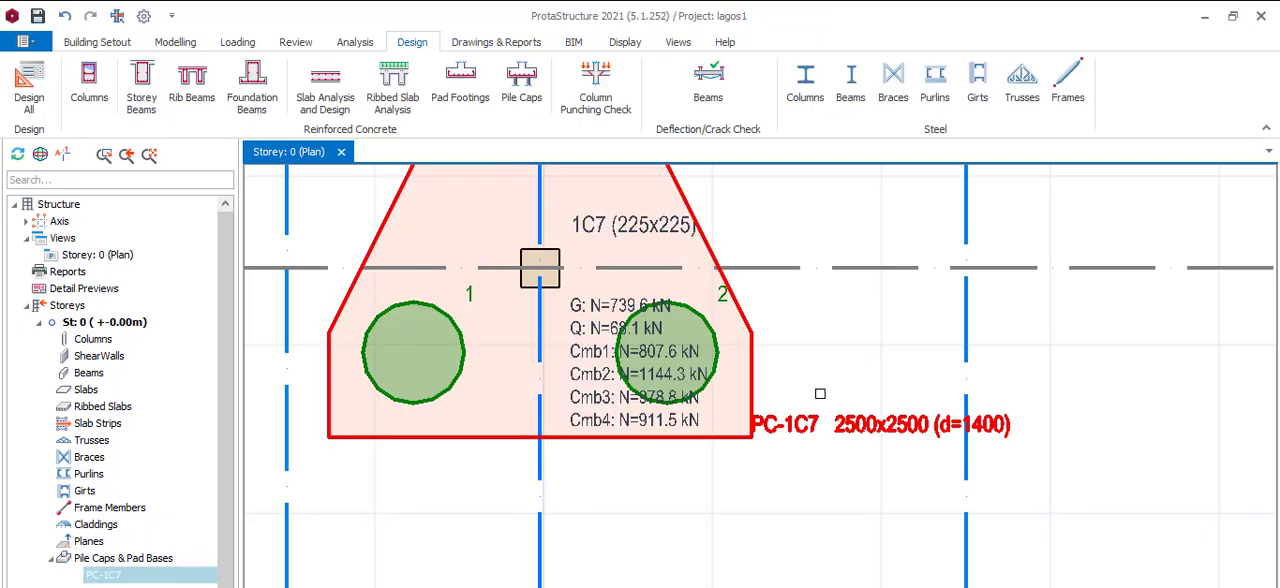
Examine the three-pile cap under column 1C7 in the plan, including its pile arrangement, size label and column loads
scroll(810, 395, down, 3)
scroll(785, 364, up, 3)
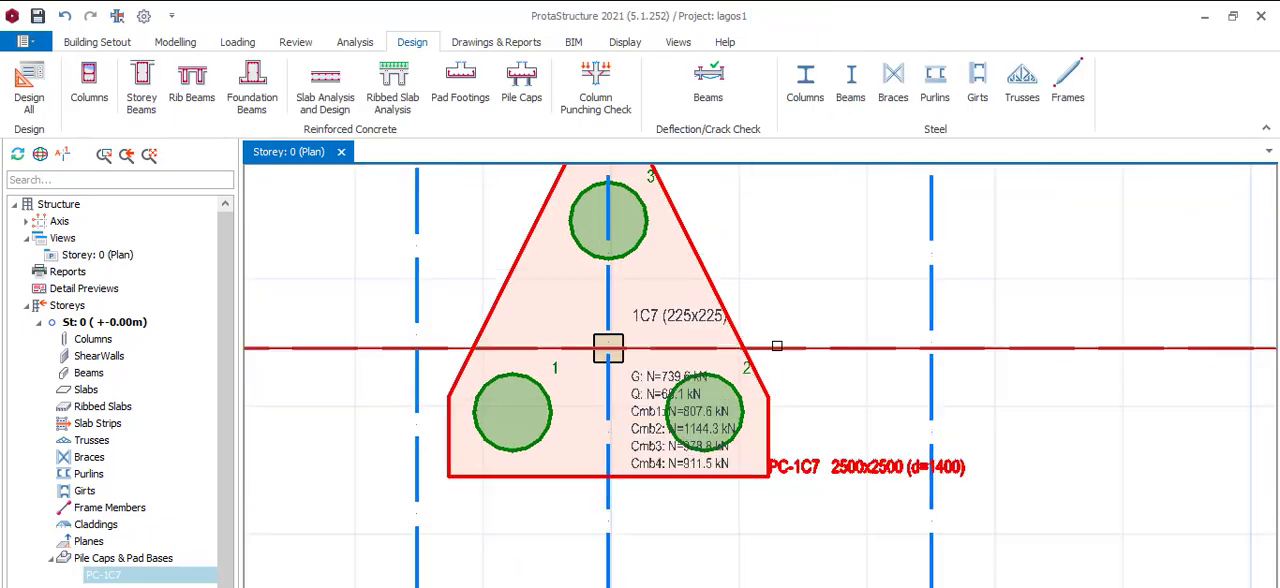
scroll(771, 366, down, 1)
scroll(900, 450, up, 1)
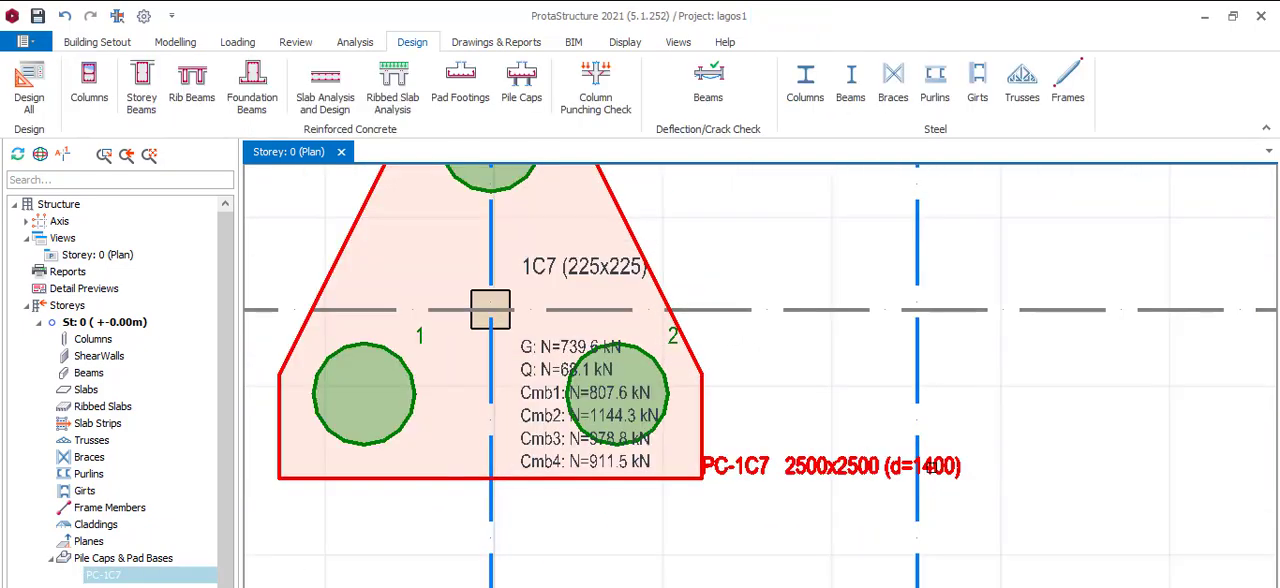
scroll(800, 420, down, 3)
scroll(757, 434, down, 3)
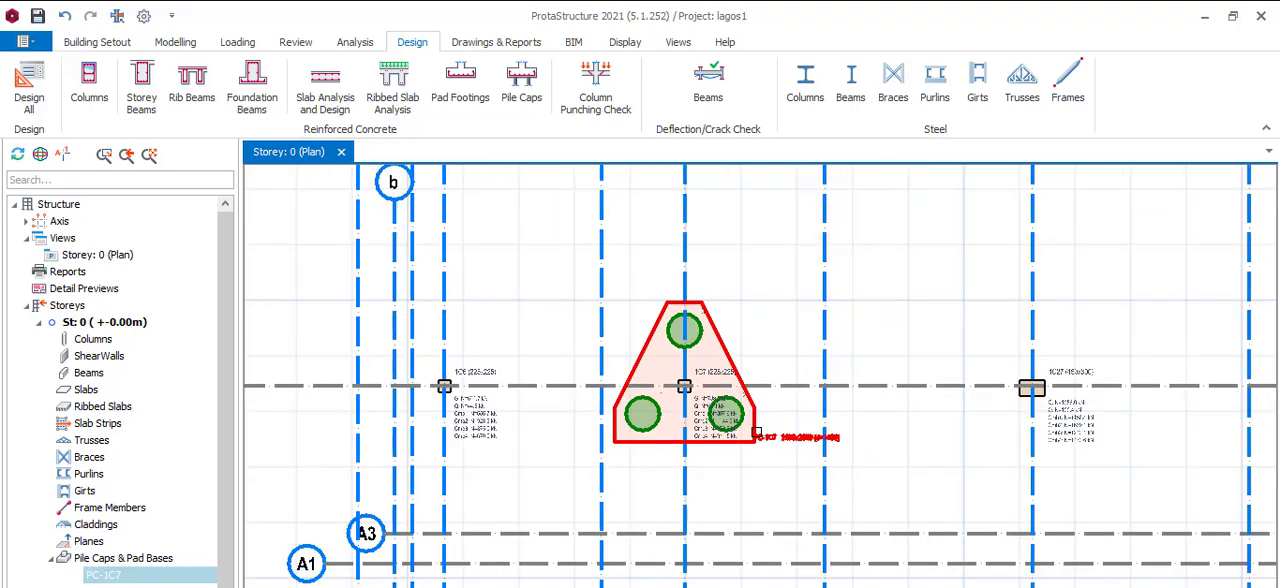
scroll(751, 436, up, 2)
scroll(722, 408, up, 3)
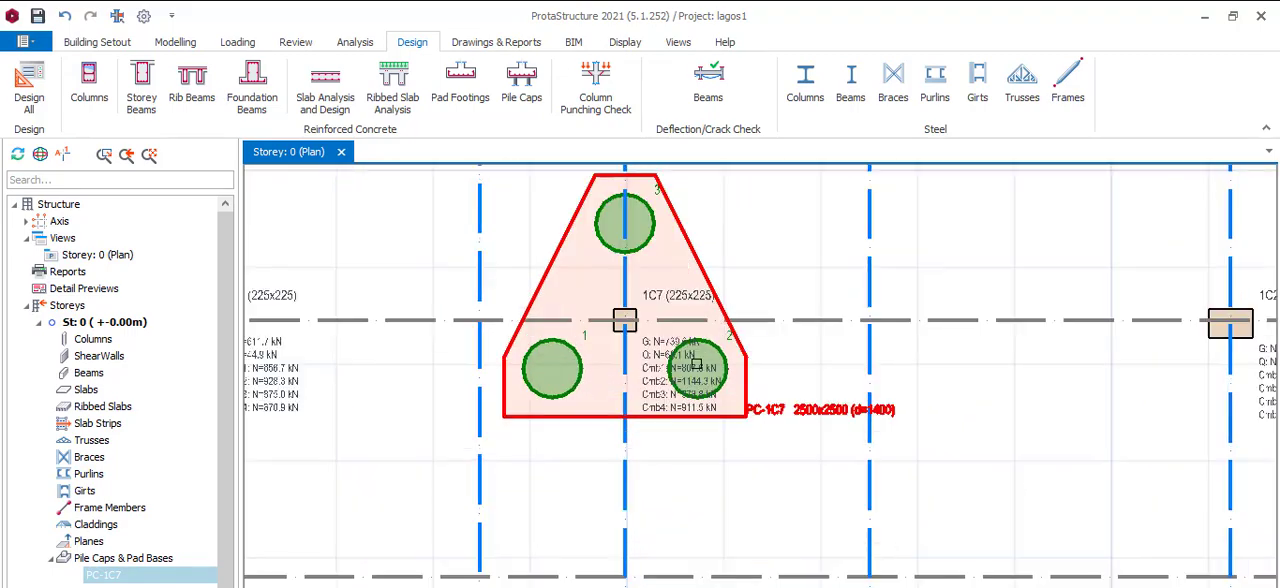
scroll(682, 369, up, 1)
scroll(760, 400, down, 4)
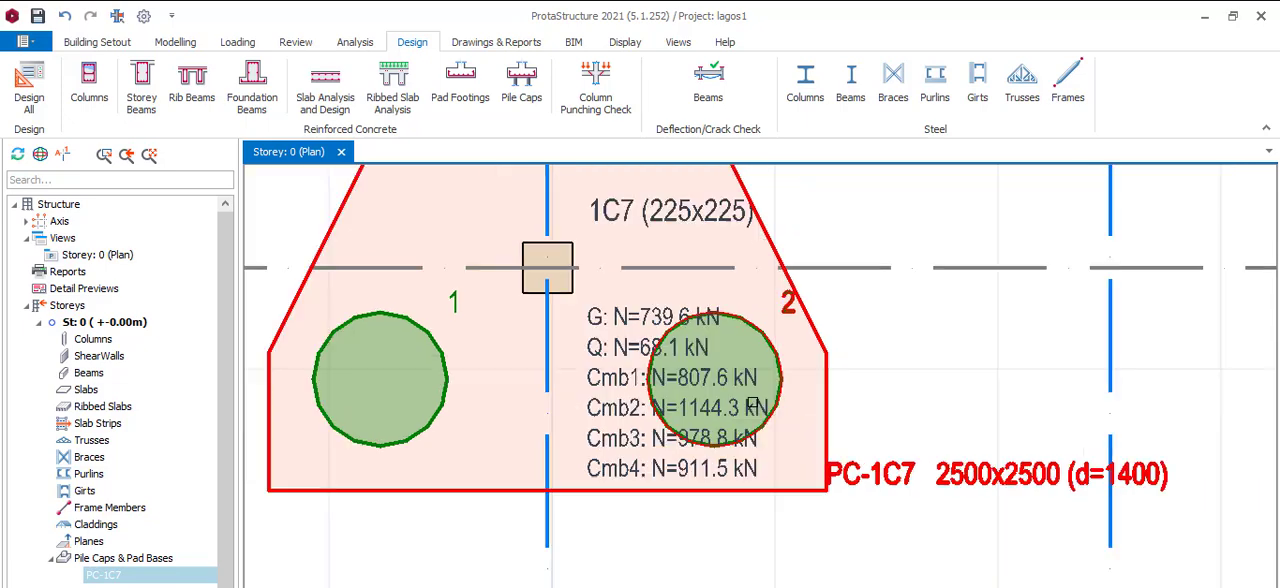
scroll(735, 405, up, 1)
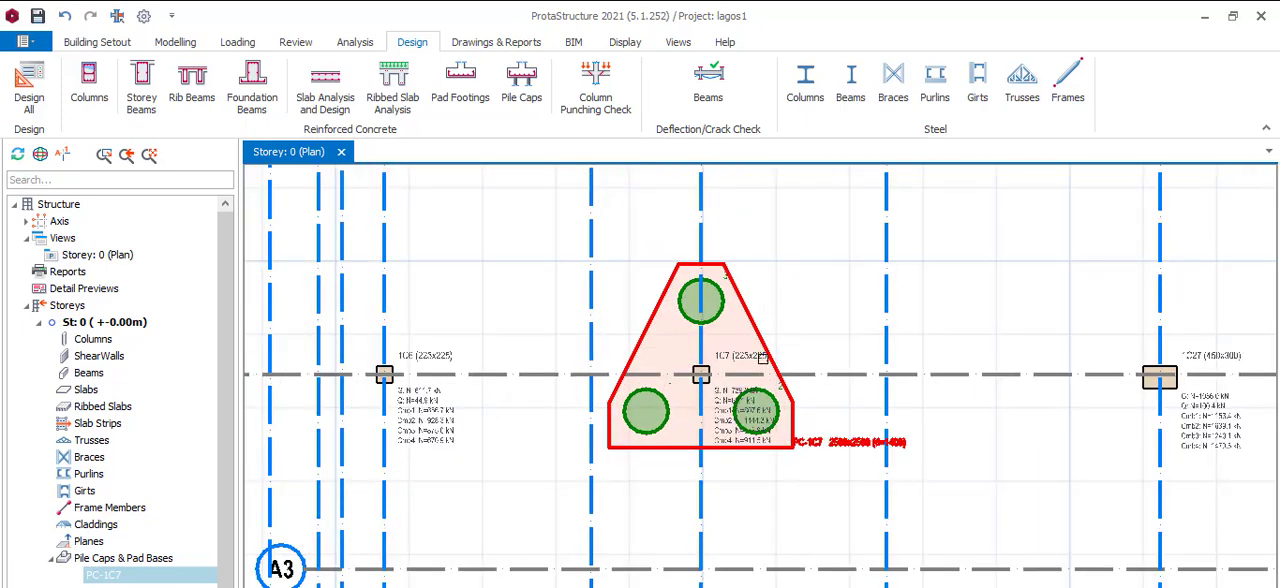
Inspect the axial loads of neighbouring column 1C27 and compare its position with the pile cap in the plan
scroll(740, 410, down, 1)
scroll(1050, 385, up, 2)
scroll(1125, 412, up, 2)
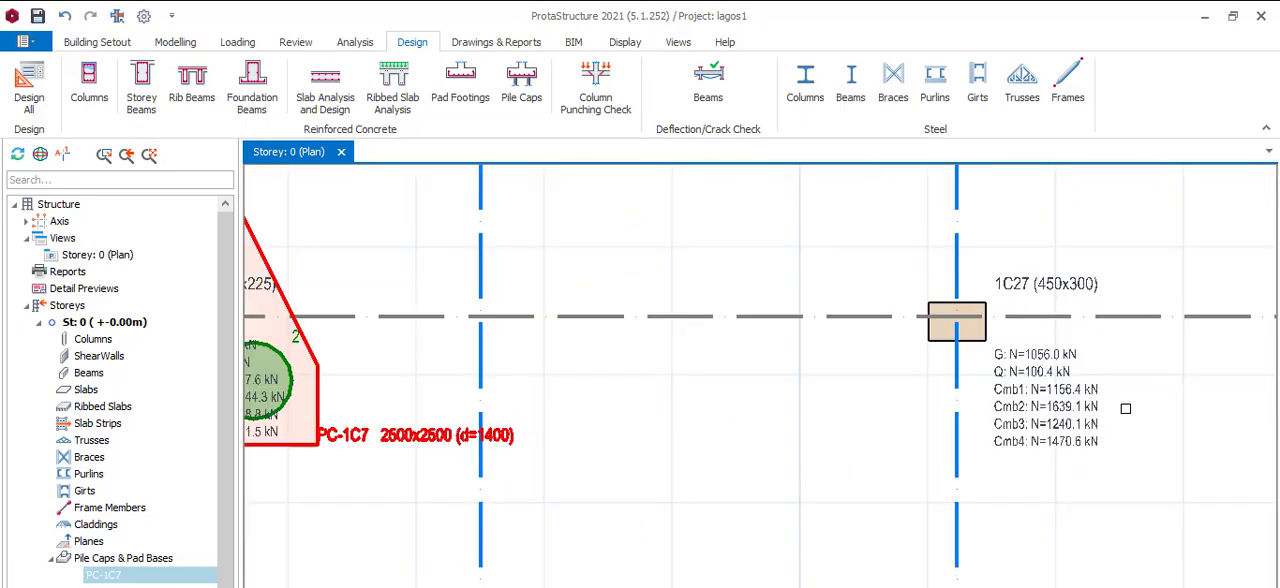
scroll(731, 410, down, 3)
scroll(731, 410, down, 1)
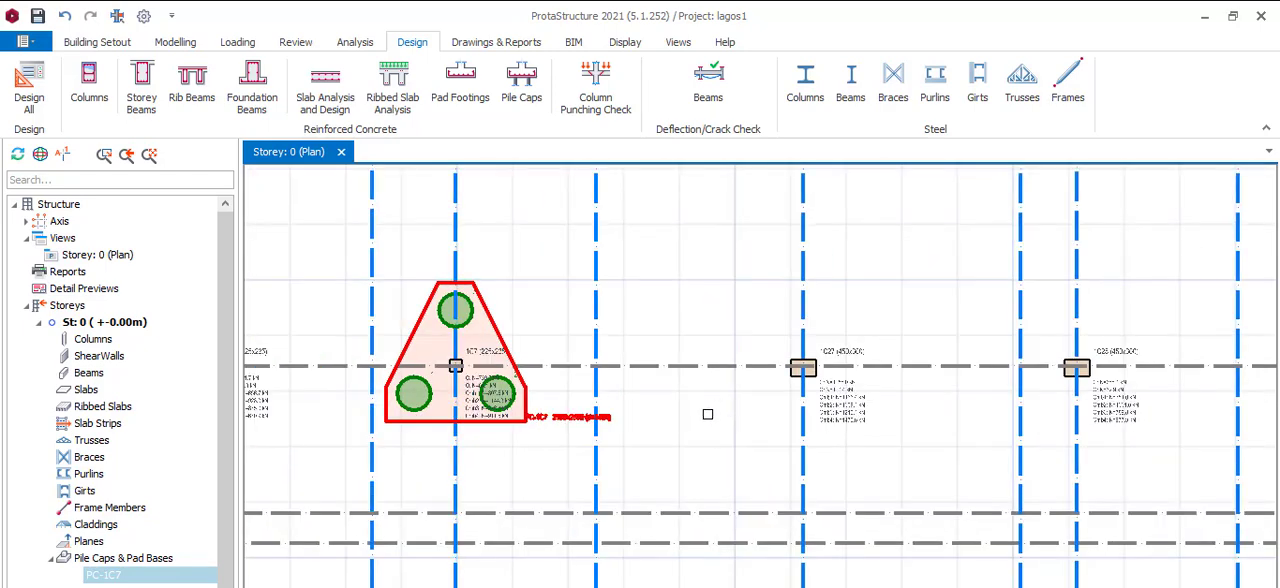
scroll(700, 420, down, 1)
scroll(600, 455, up, 2)
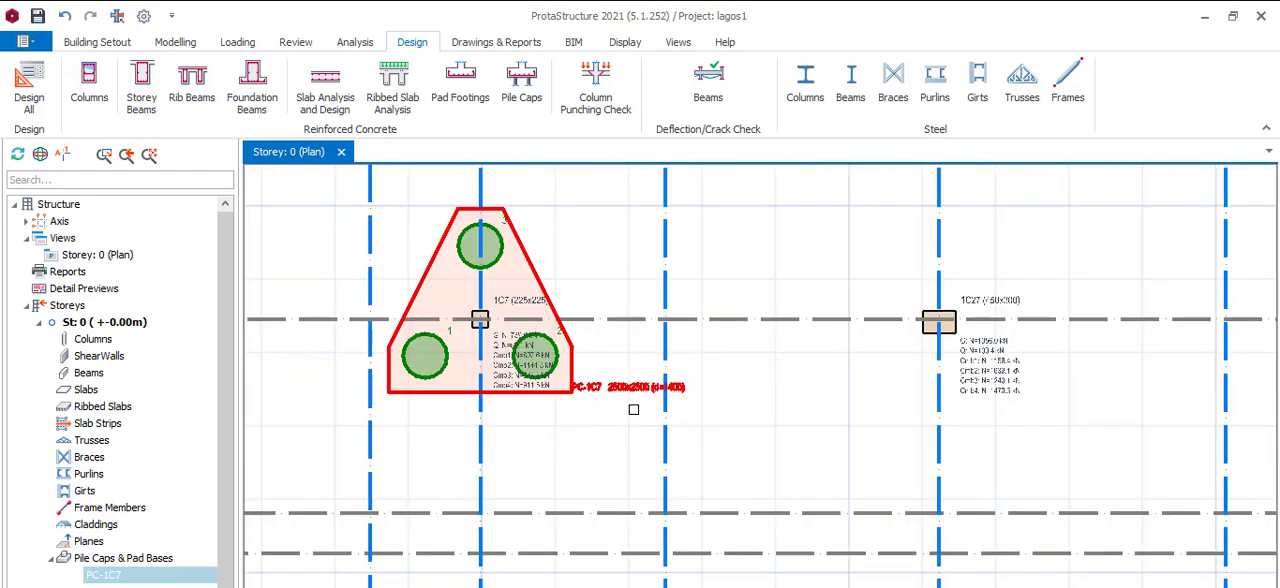
scroll(684, 362, down, 1)
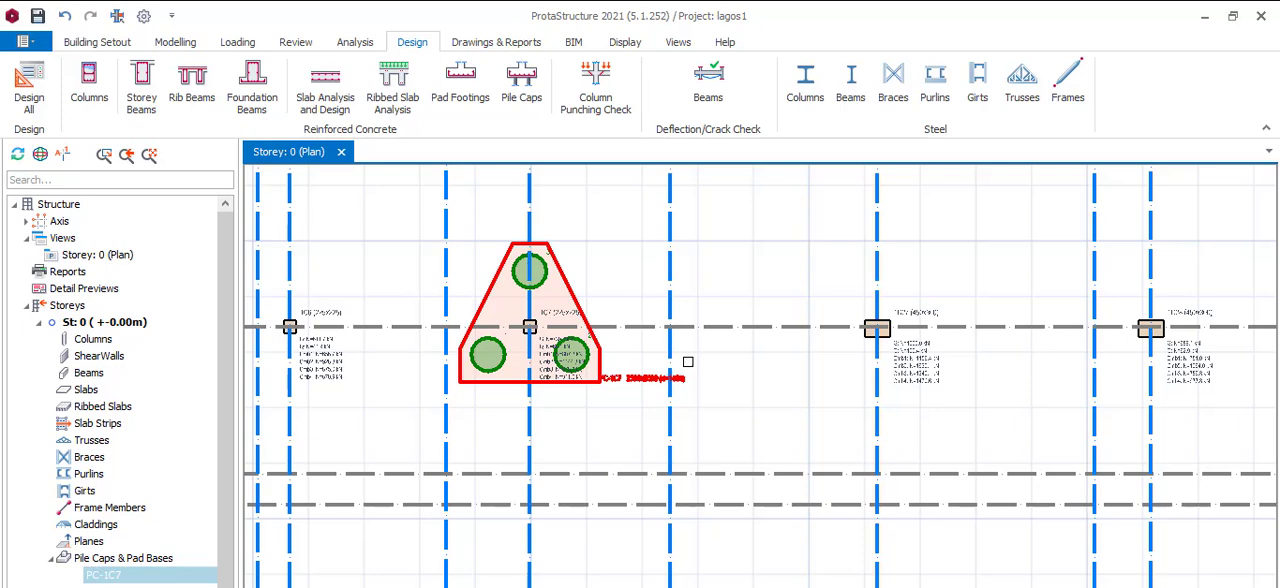
scroll(601, 398, up, 1)
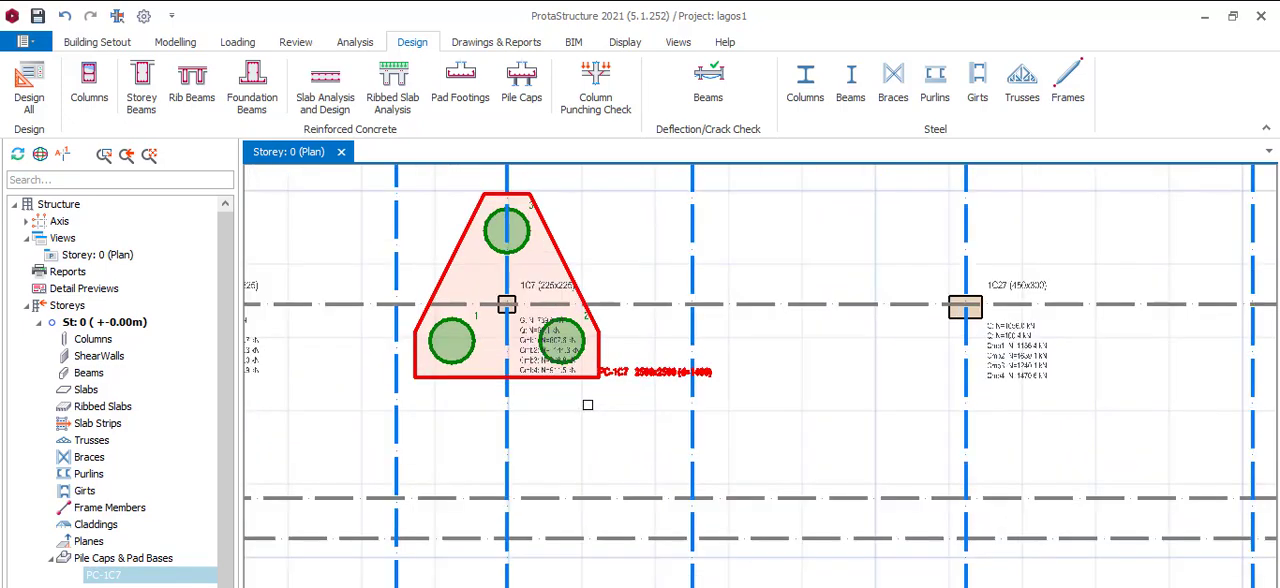
scroll(683, 388, down, 1)
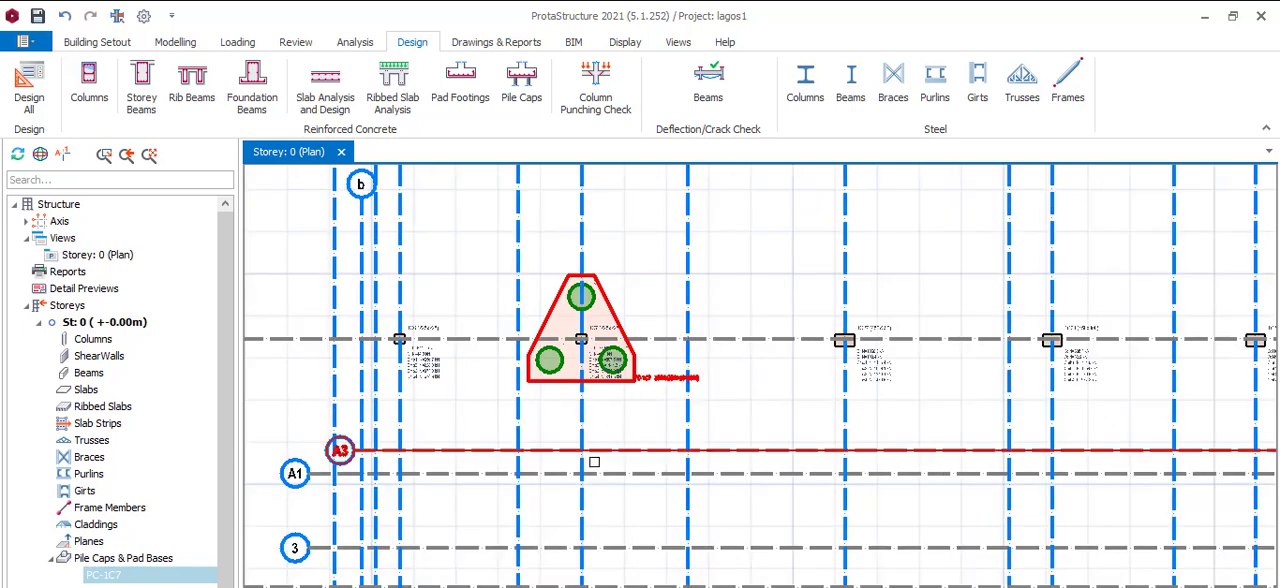